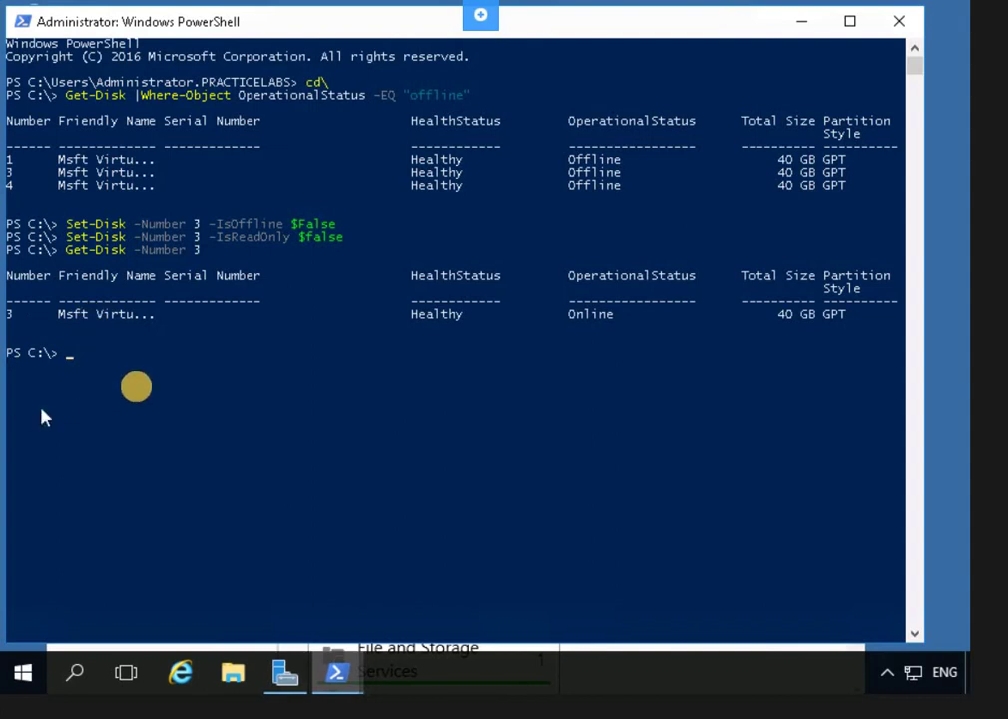
- Switch to Server Manager and display its list of administrative tools
click(143, 360)
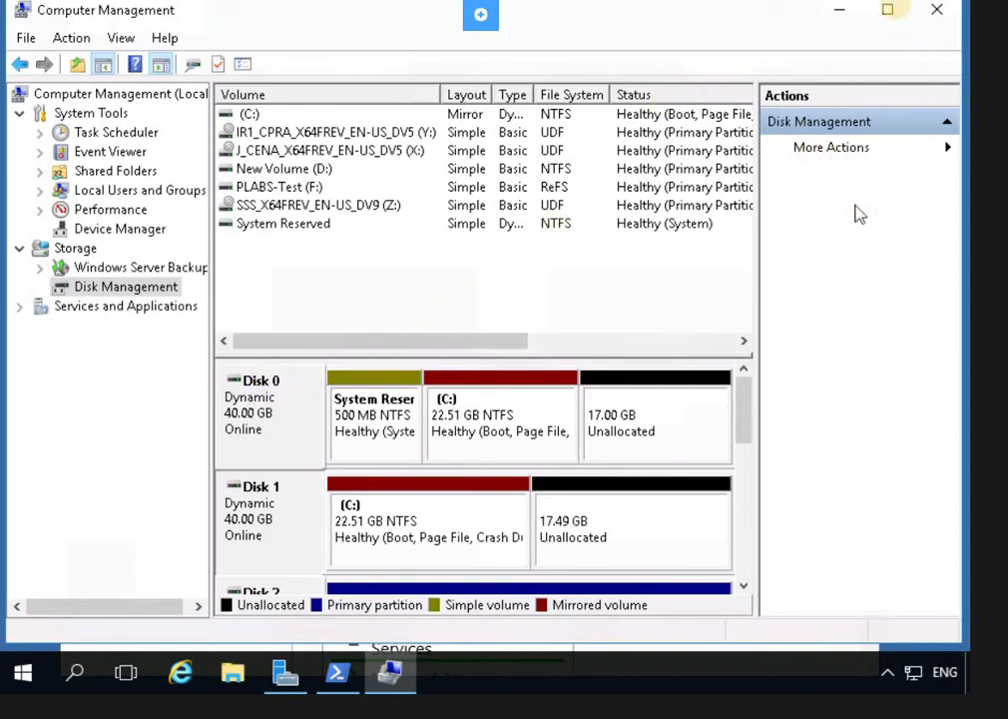
click(841, 20)
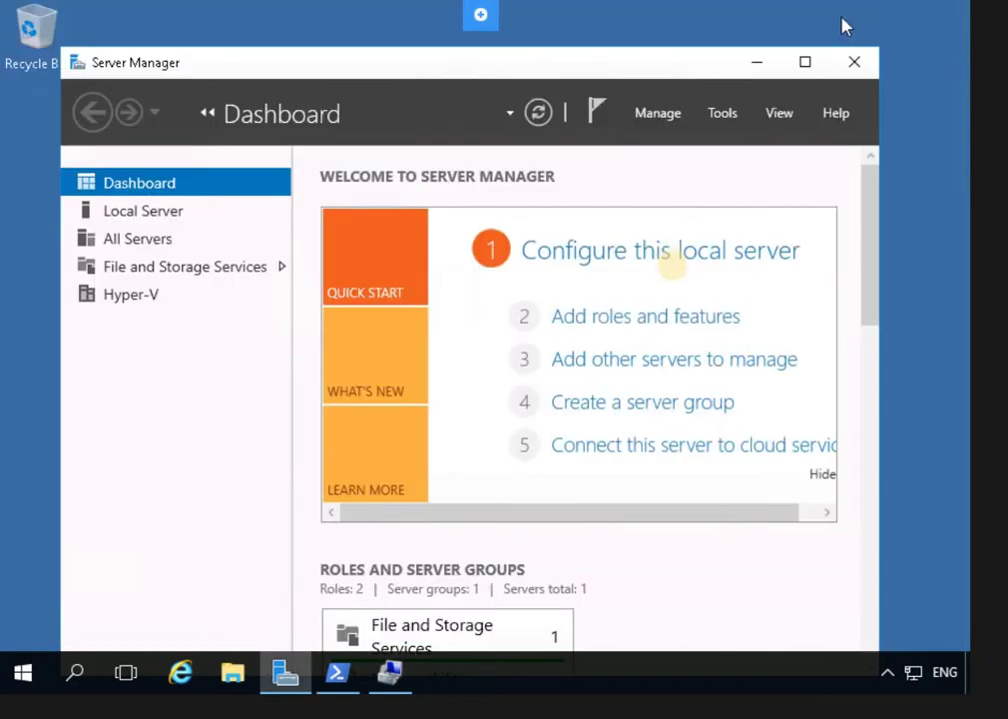
click(733, 122)
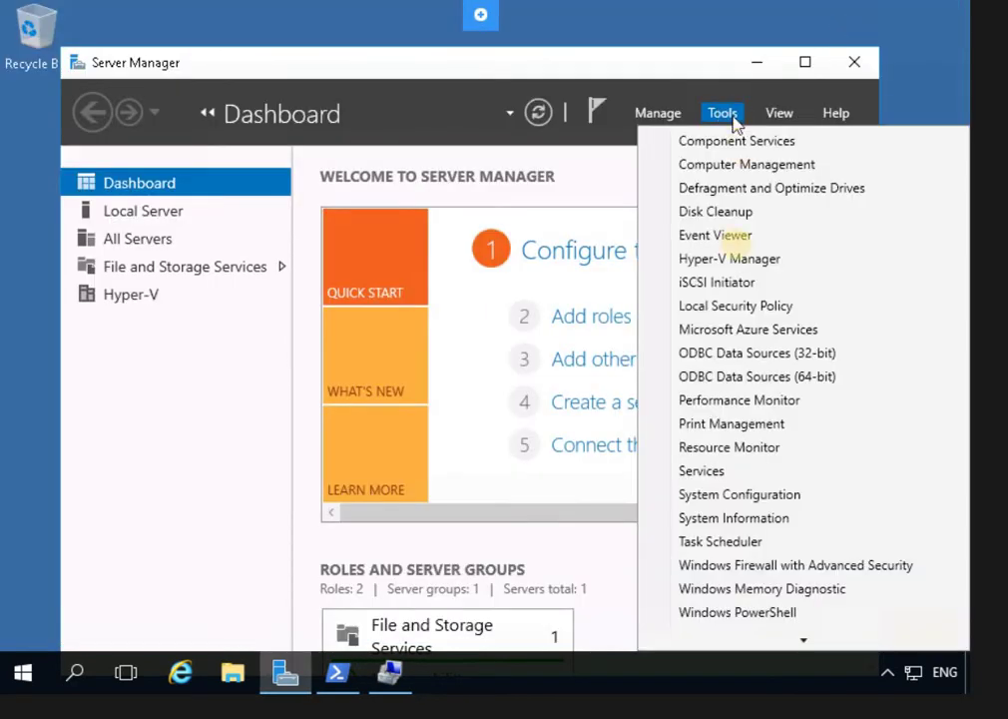
- Return to Disk Management in Computer Management and bring the offline Disk 4 online
key(Down)
key(Down)
key(Down)
key(Down)
key(Down)
key(Down)
key(Down)
key(Down)
key(Down)
key(Down)
key(Down)
key(Down)
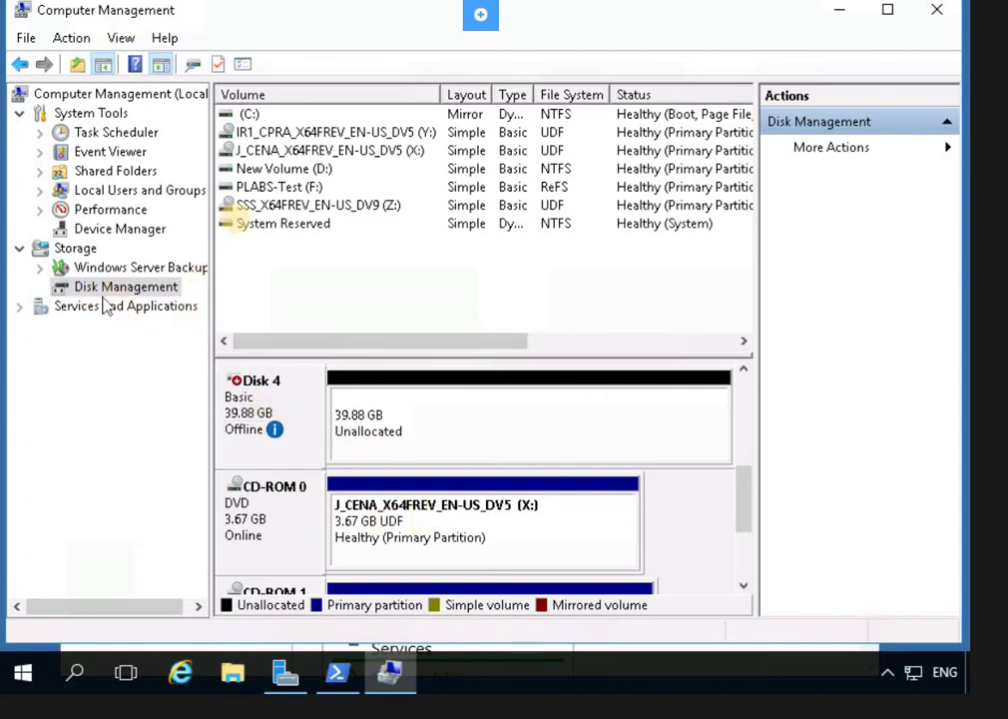
right_click(268, 390)
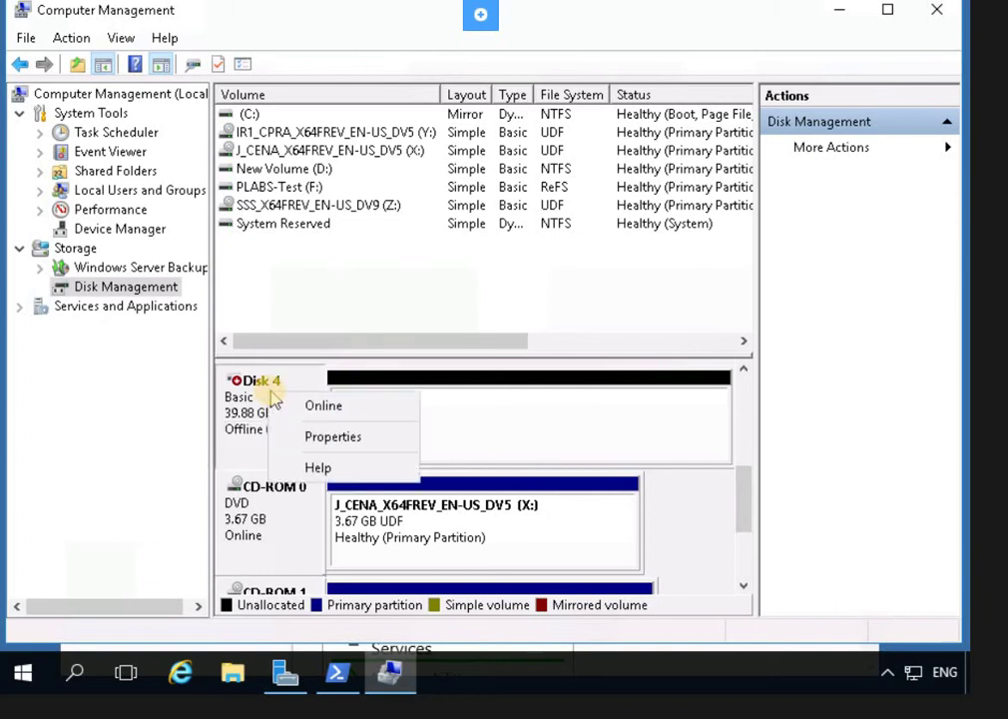
click(315, 406)
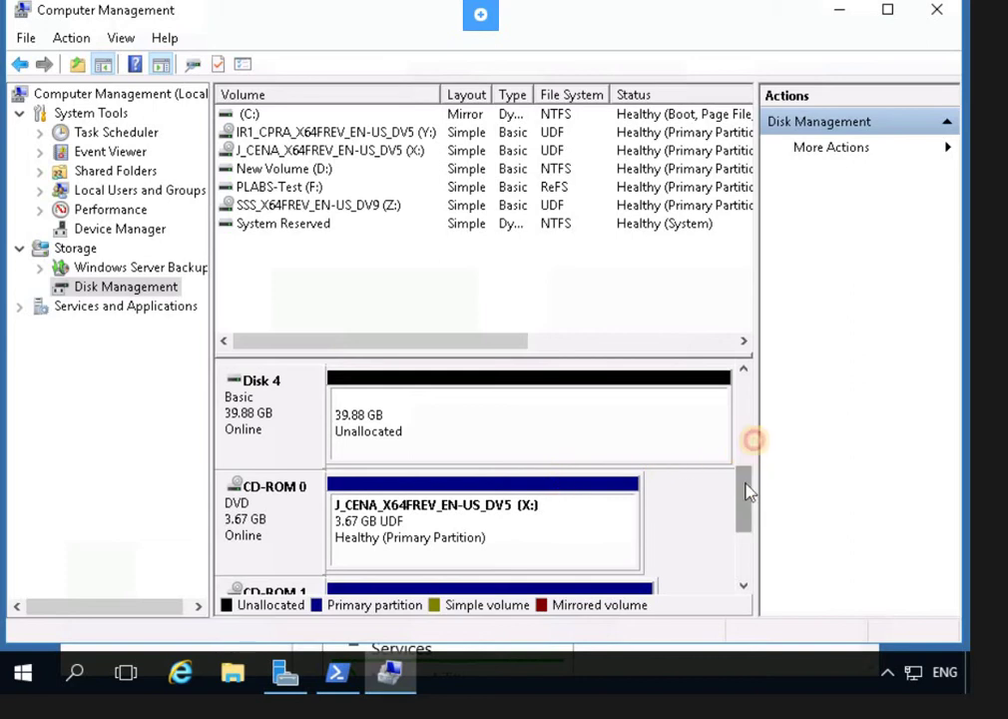
- Start a new RAID-5 volume on Disk 1 and add Disk 0 and Disk 4 to its selected disks
scroll(751, 470, up, 1)
scroll(329, 449, up, 1)
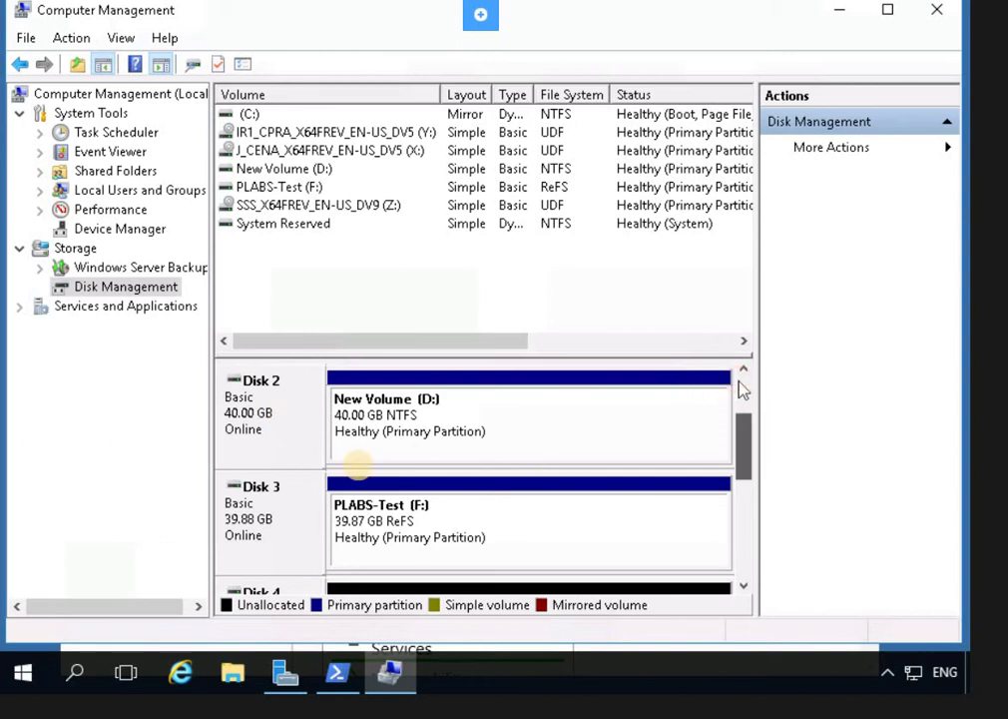
click(741, 384)
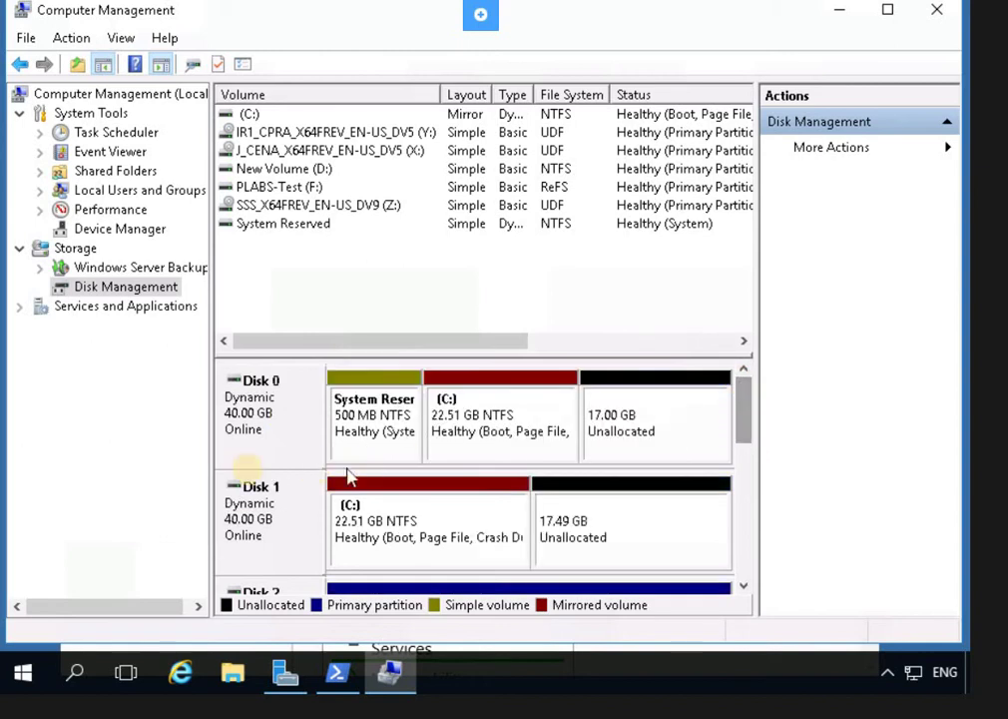
right_click(261, 534)
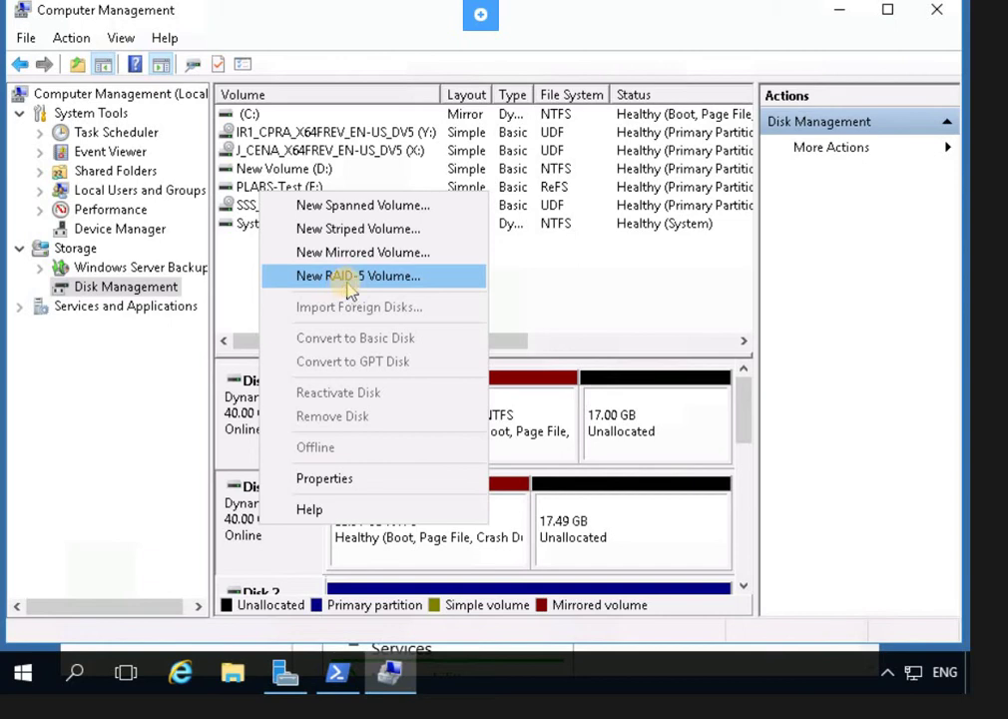
click(47, 381)
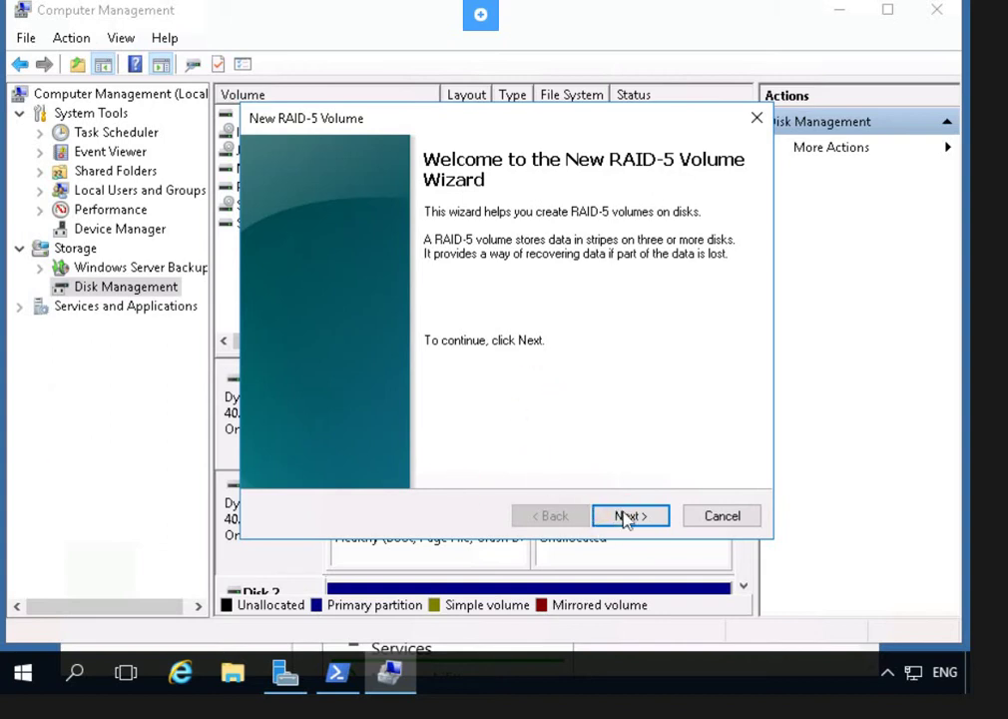
key(Return)
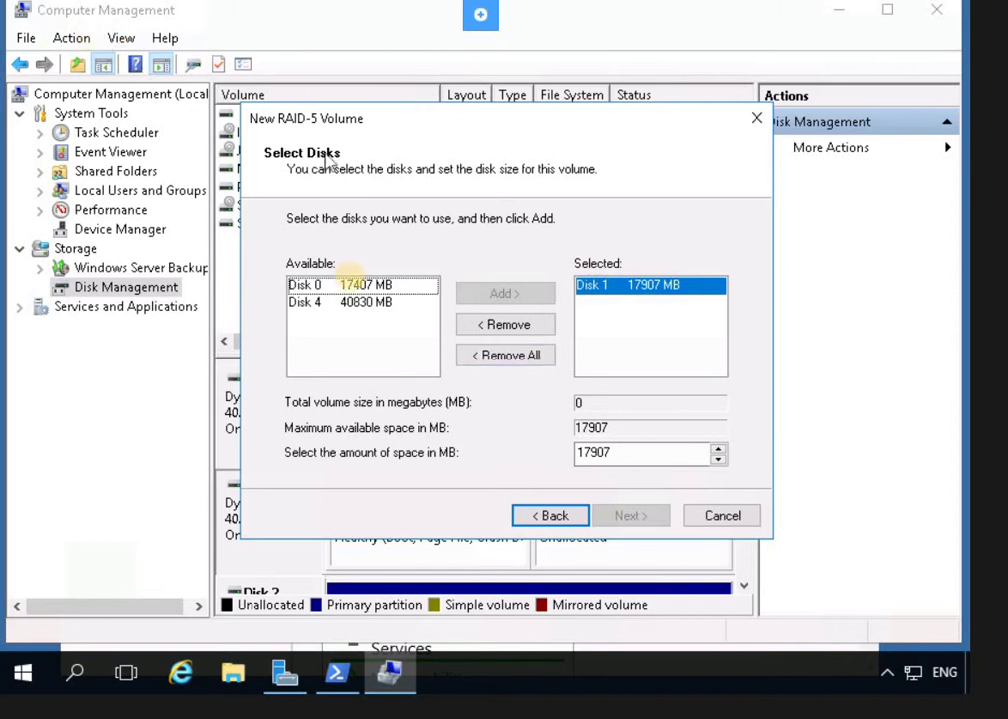
click(302, 284)
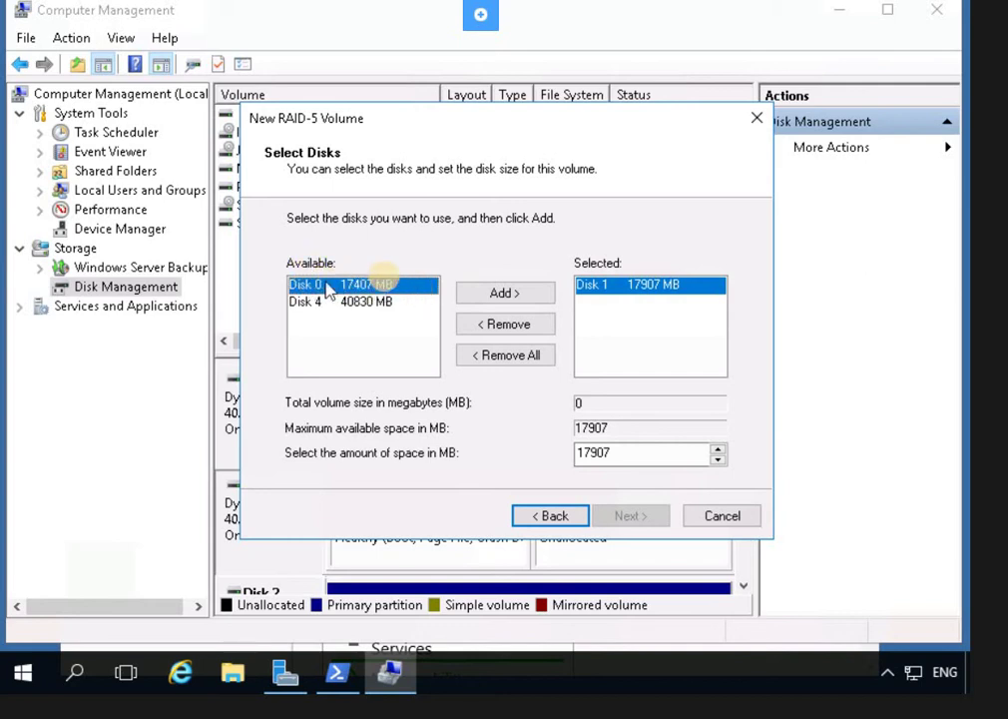
click(512, 294)
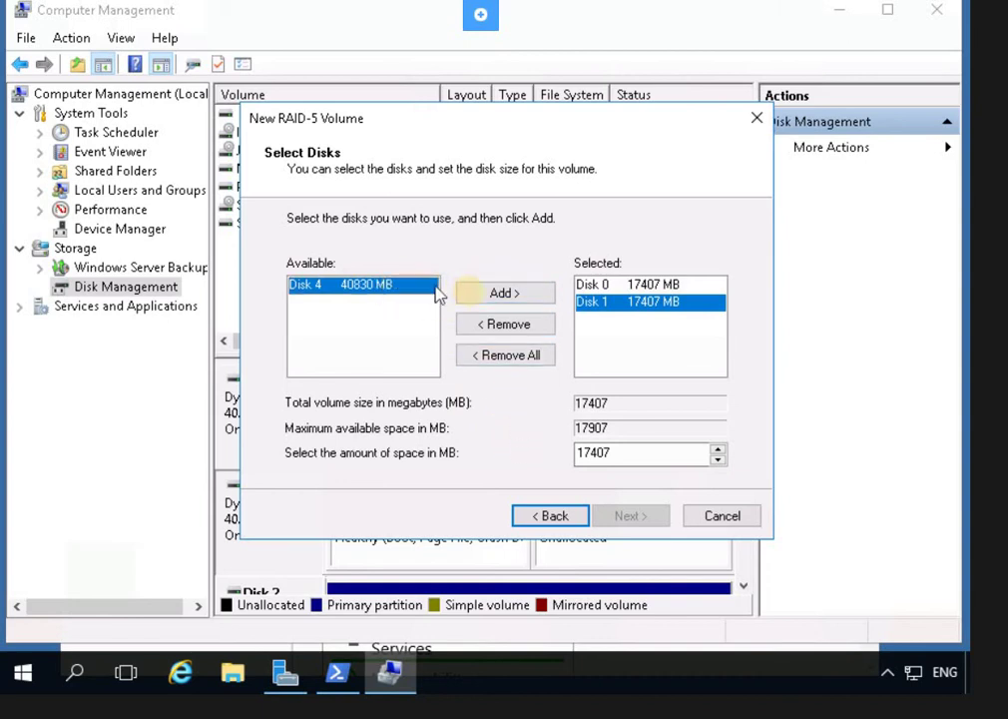
click(475, 296)
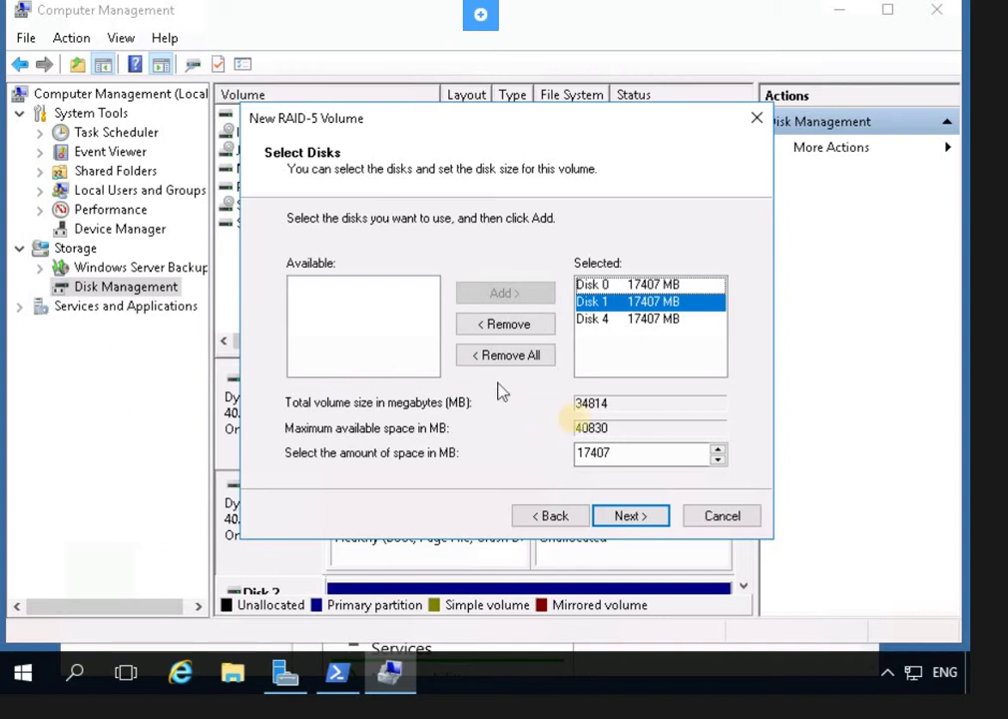
click(718, 451)
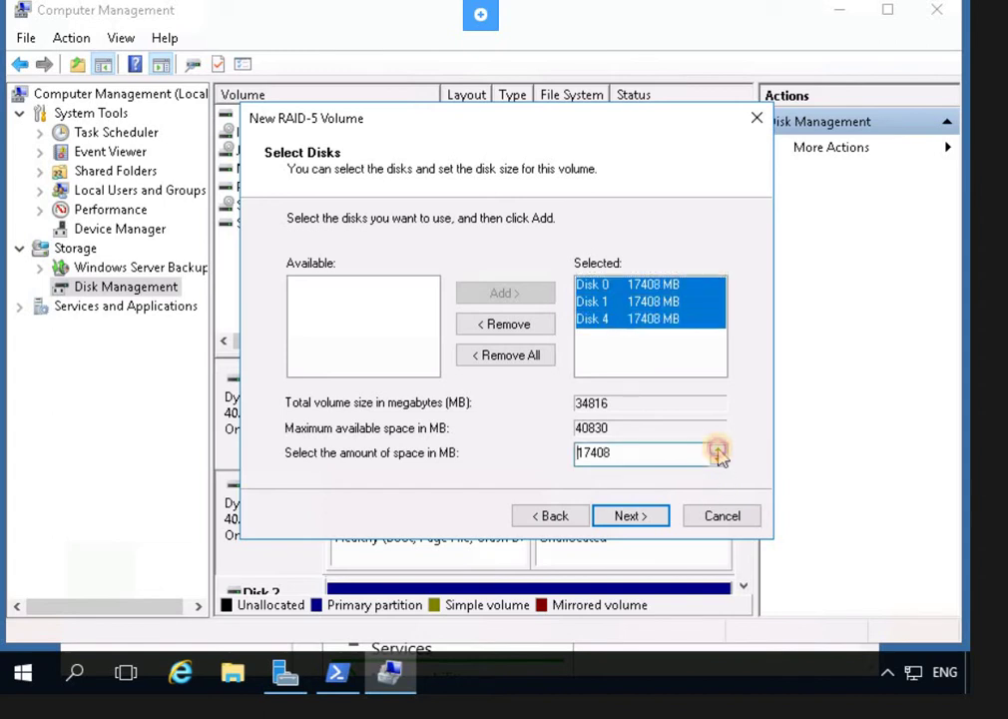
click(718, 450)
click(718, 450)
click(718, 450)
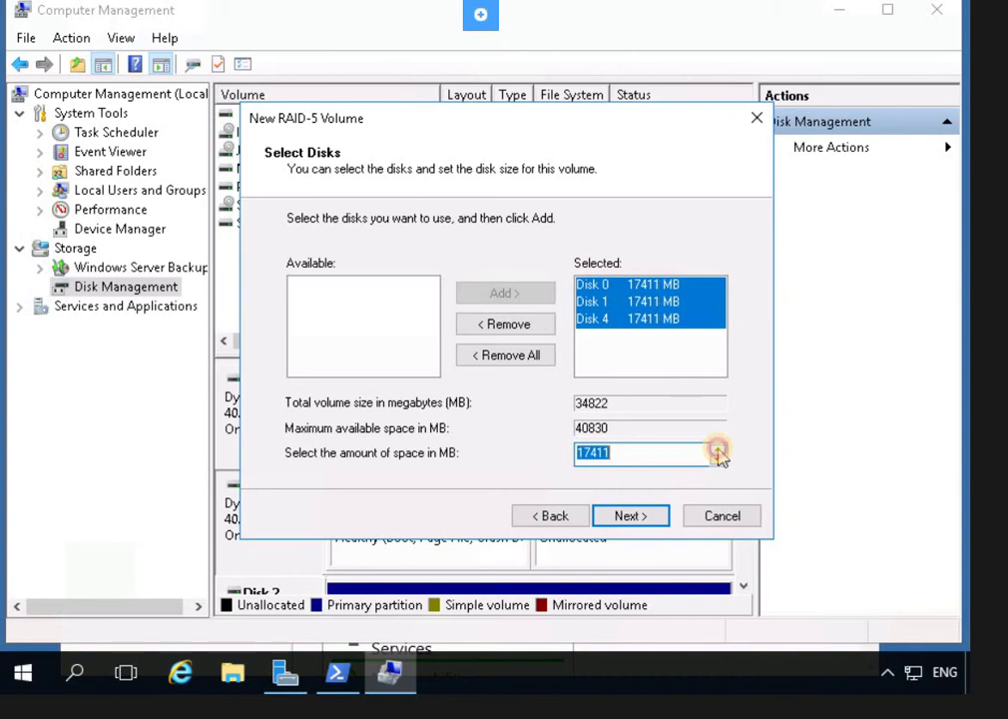
click(717, 450)
click(718, 449)
click(718, 449)
click(718, 449)
click(718, 449)
click(718, 450)
- Set the amount of space used on each selected disk to 3000 MB and continue to the drive letter settings
double_click(640, 465)
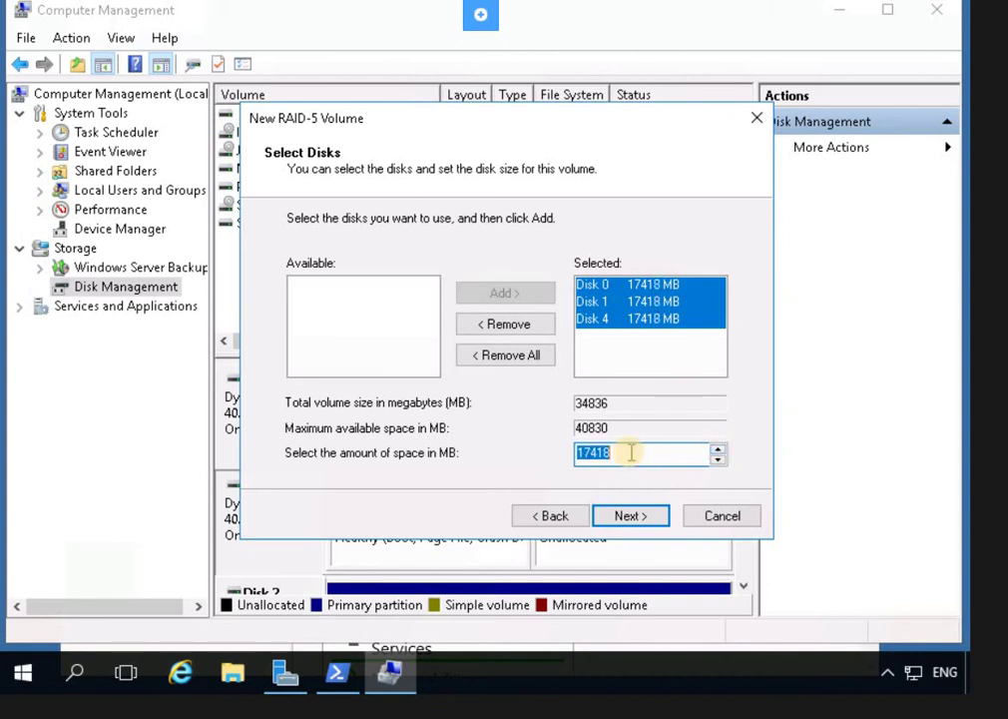
text(30000)
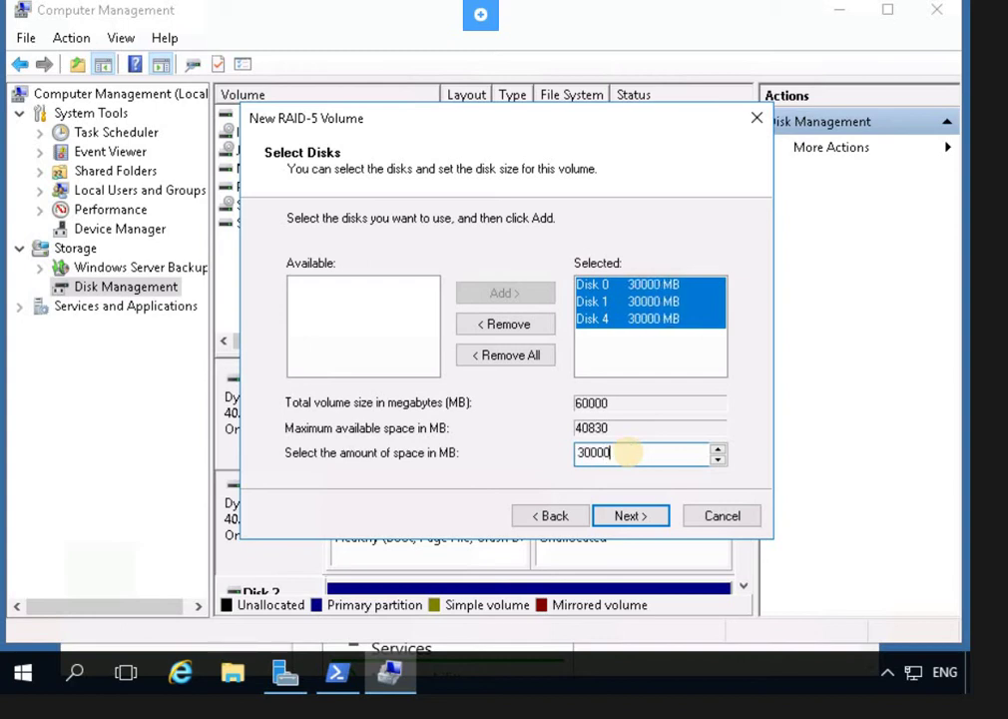
key(BackSpace)
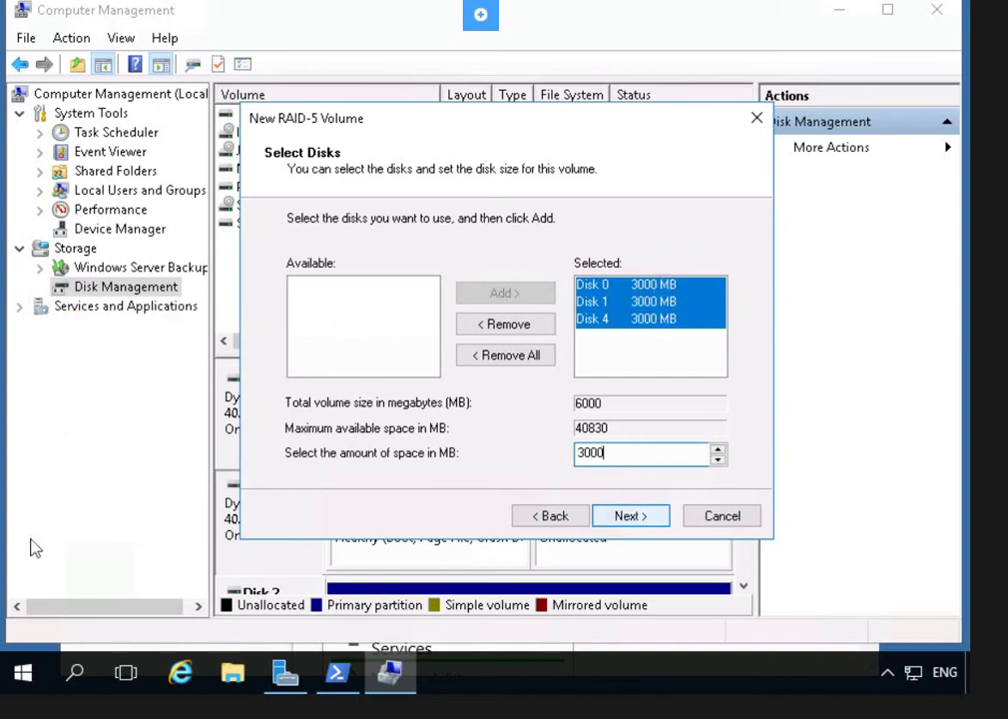
key(Return)
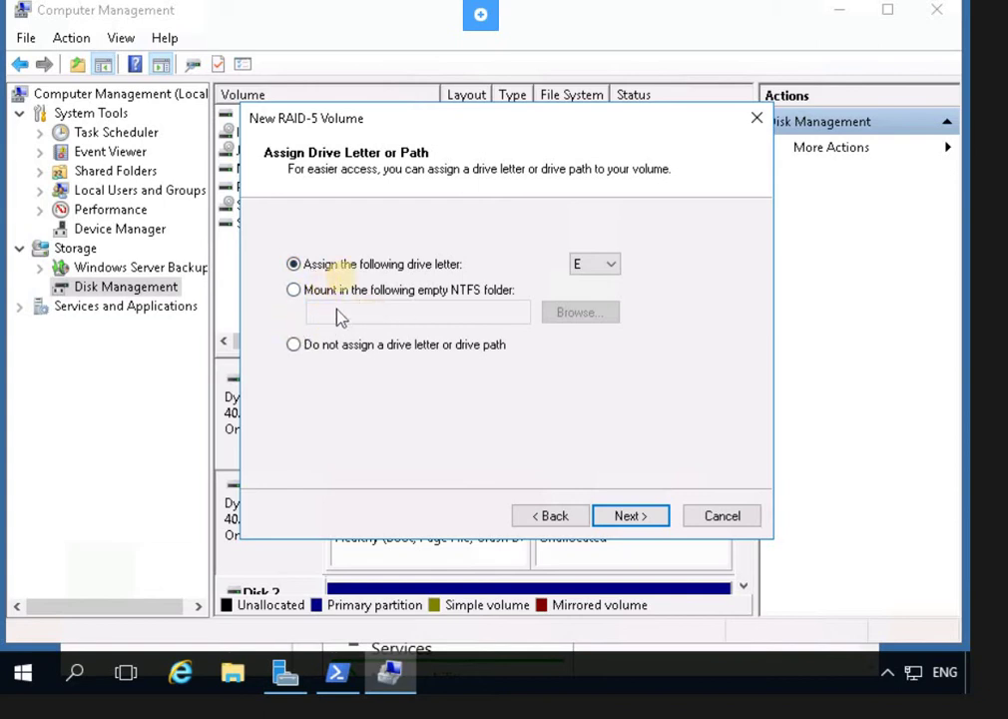
- Assign drive letter S to the RAID-5 volume, then label it RAID-5 with quick format enabled
click(610, 265)
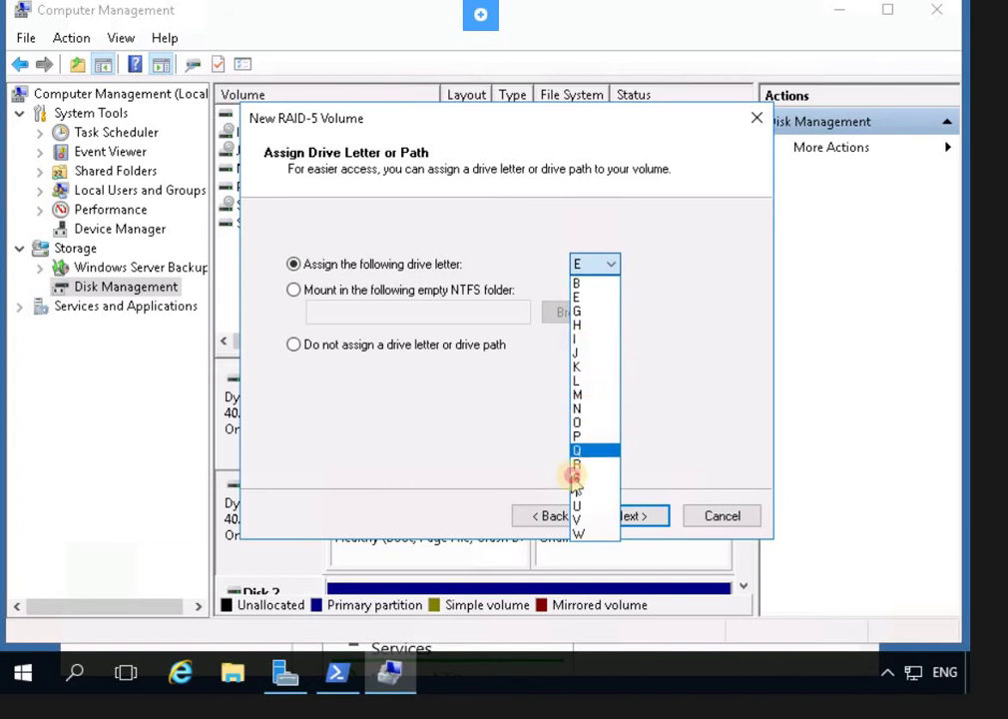
click(441, 474)
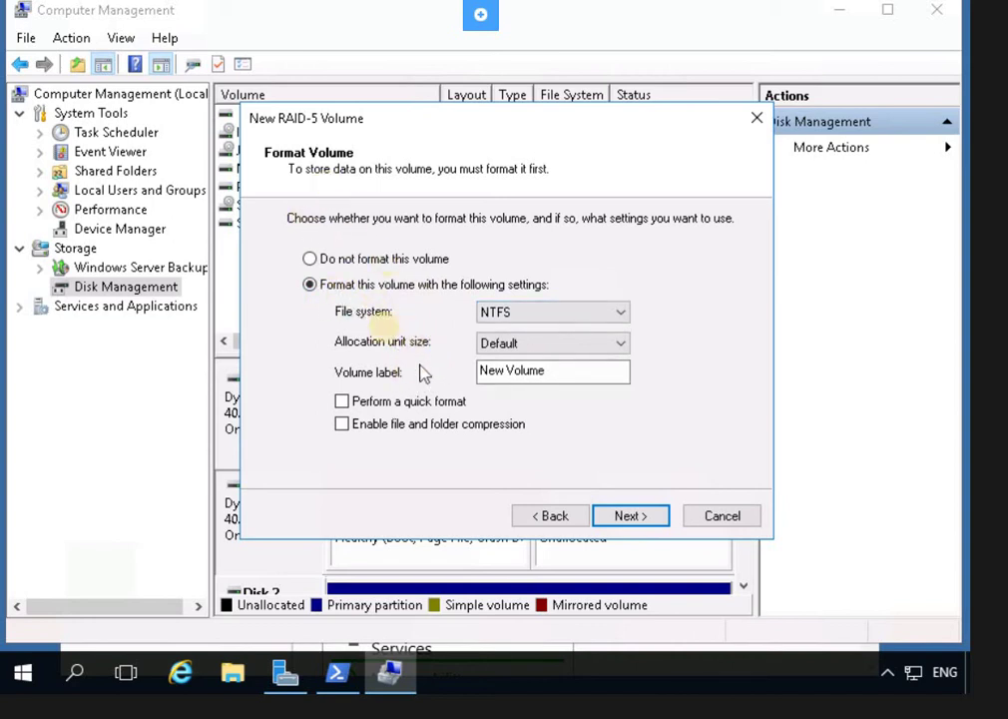
click(512, 369)
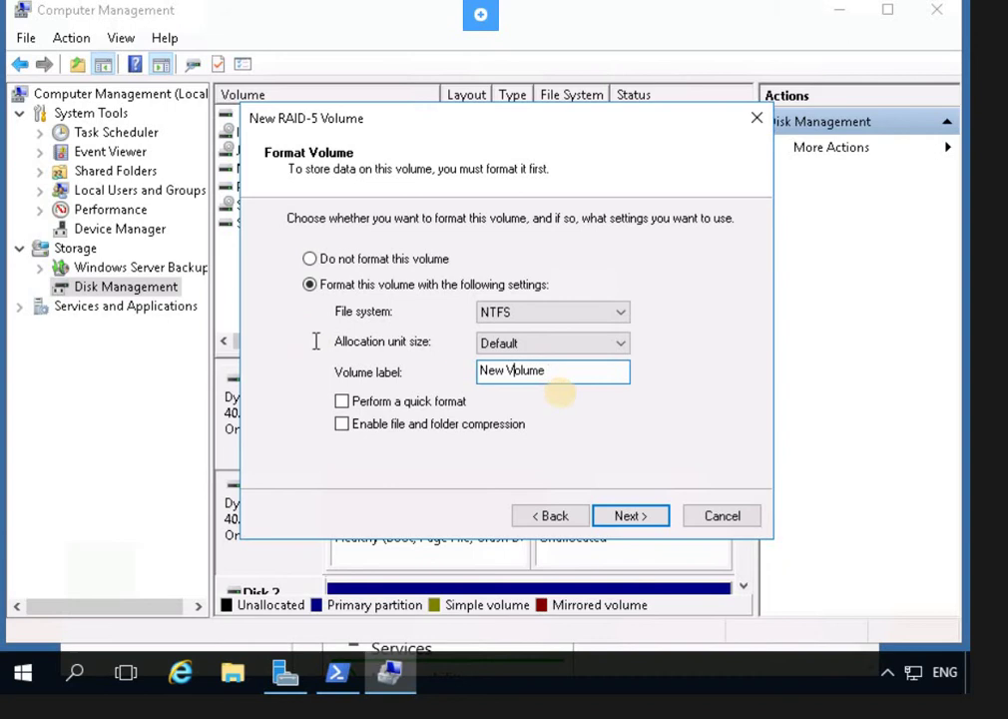
key(ctrl+a)
text(RAID-5)
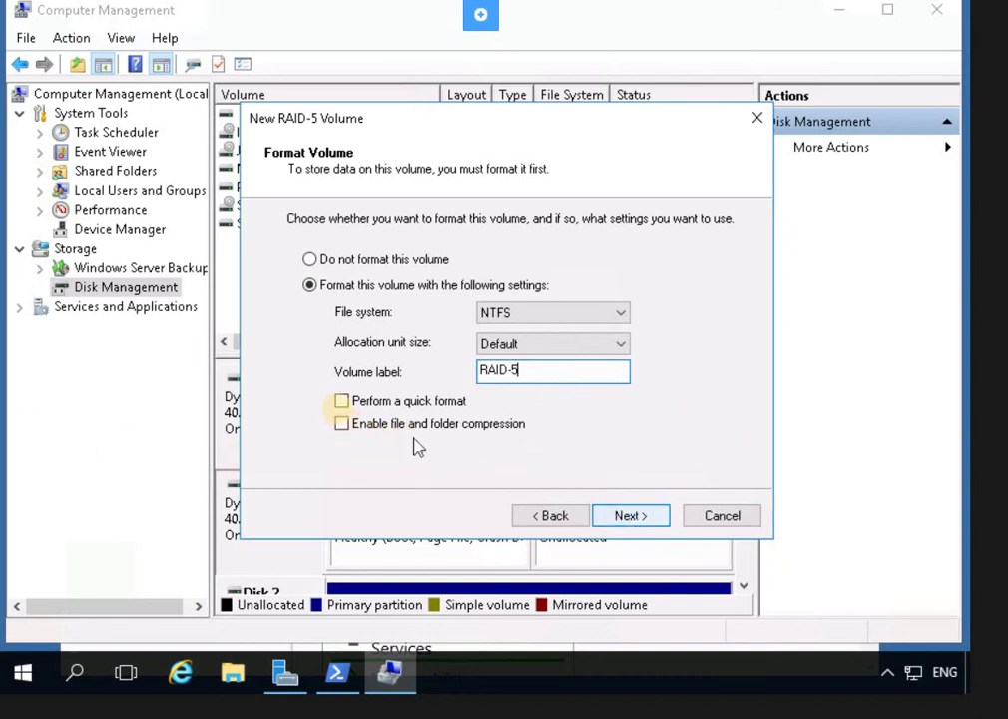
click(341, 402)
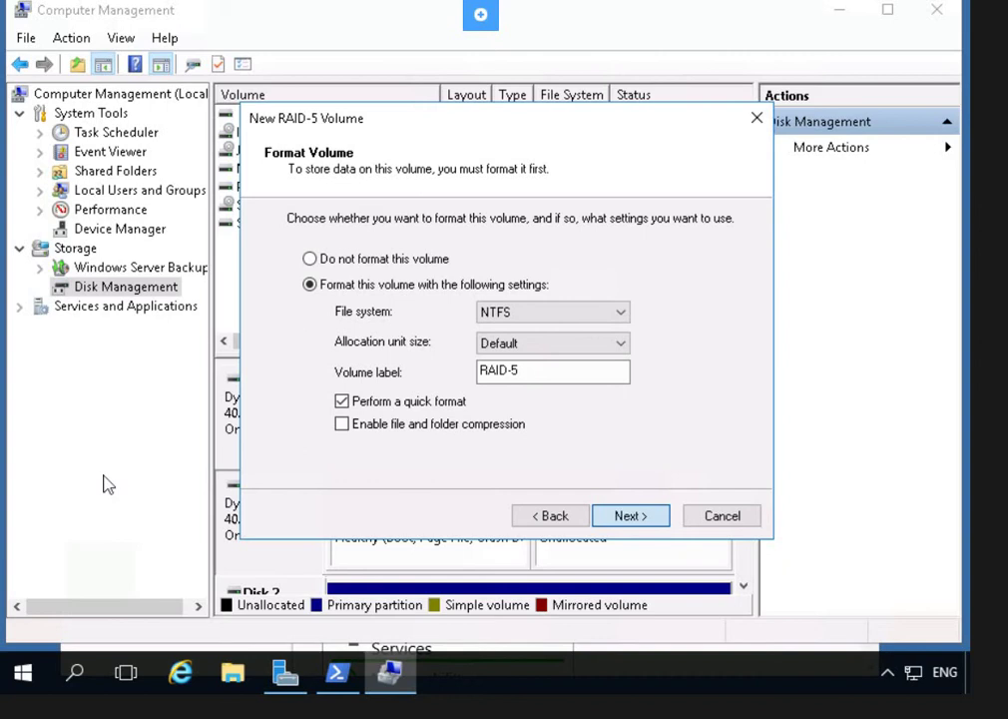
- Finish creating the RAID-5 volume and accept converting the basic disk to dynamic
key(Return)
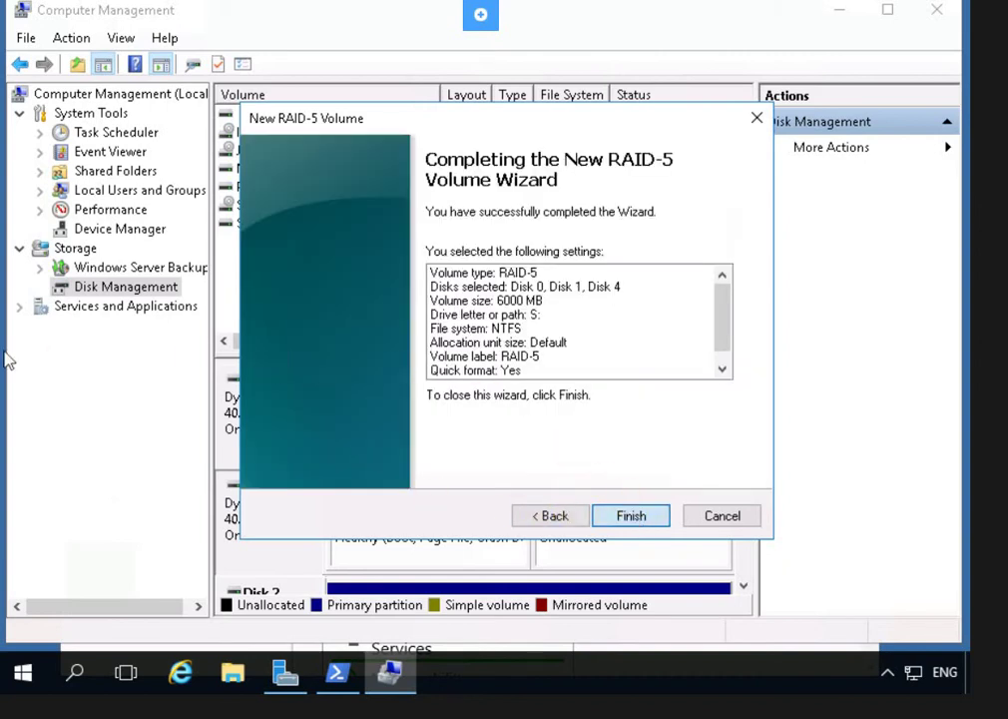
key(Return)
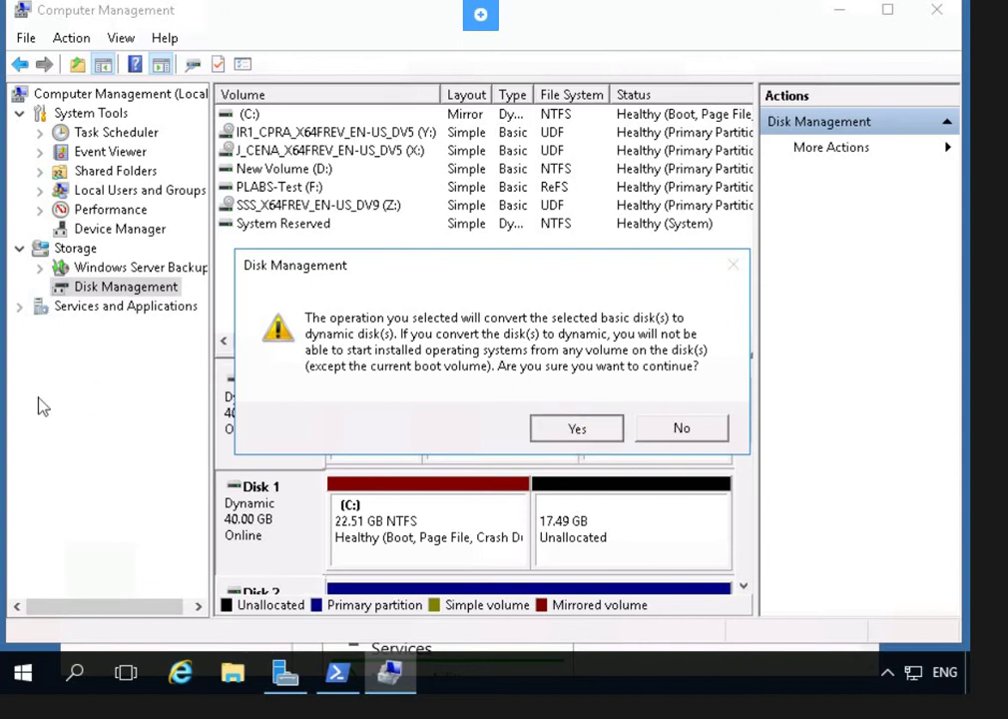
key(Return)
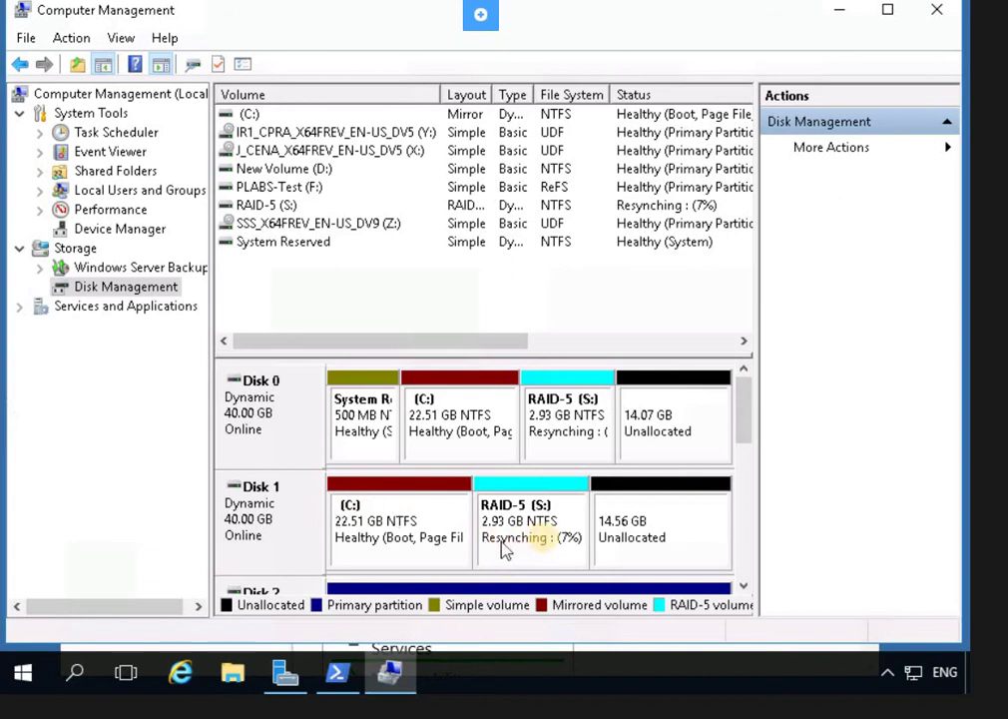
- Check the resynchronization status of the RAID-5 (S:) volume on Disk 1
click(547, 541)
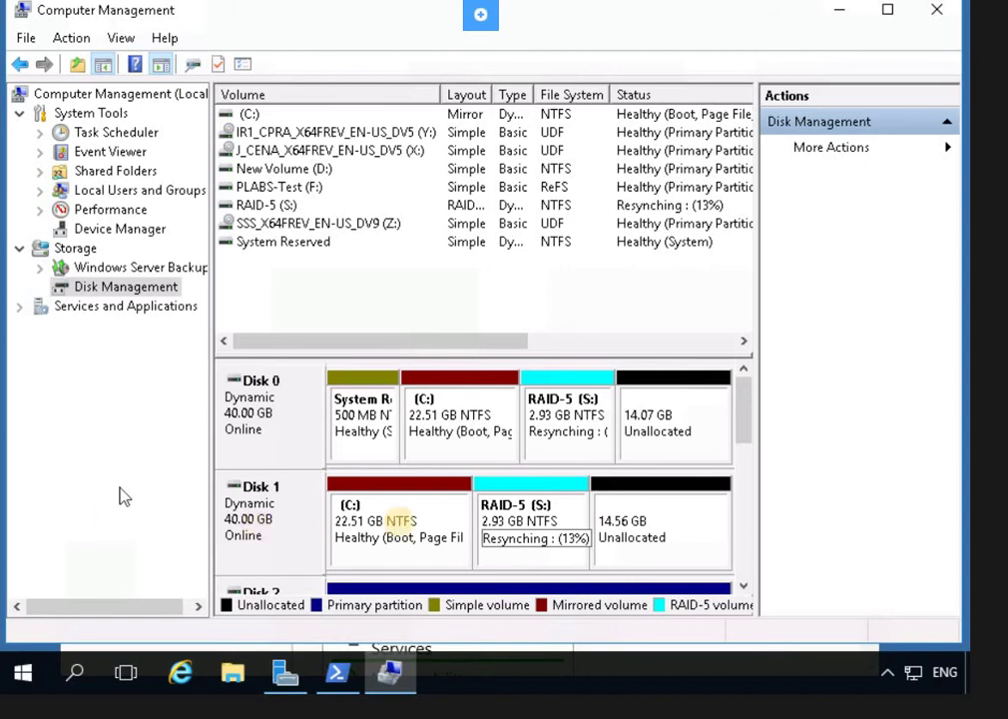
click(511, 535)
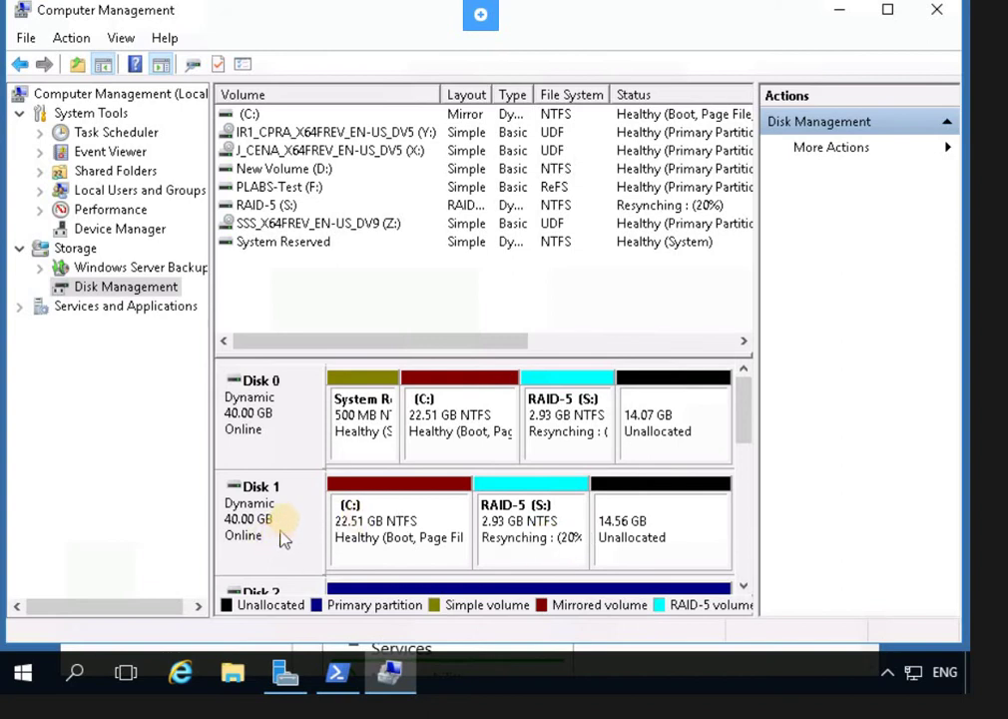
click(524, 542)
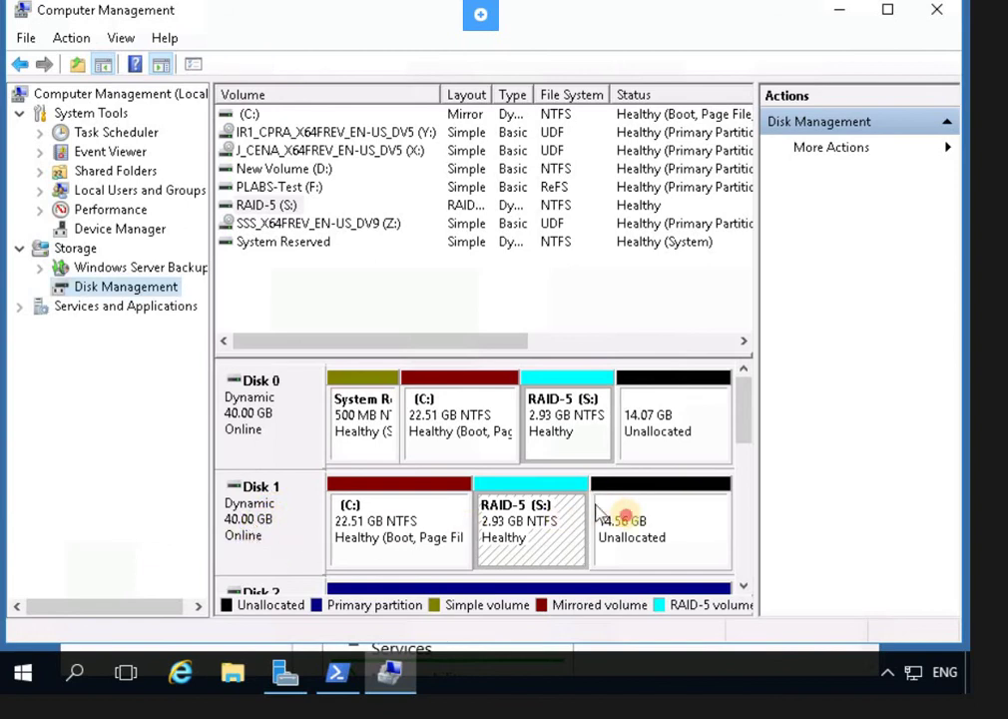
- Start a new striped volume from the unallocated space on Disk 1 and continue to the disk selection
click(641, 527)
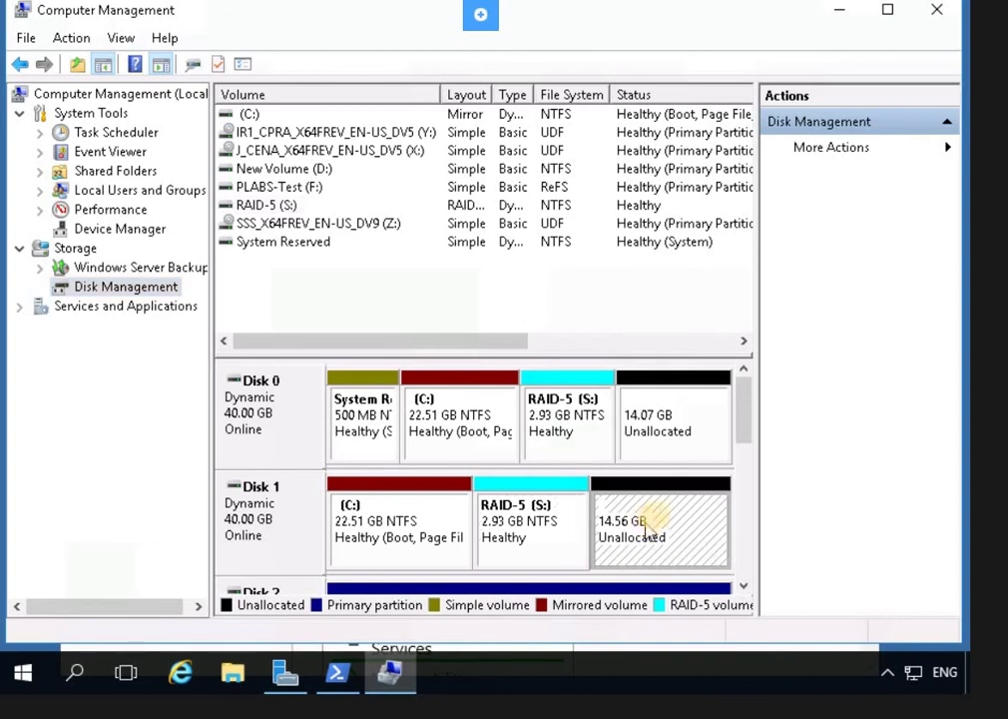
right_click(646, 524)
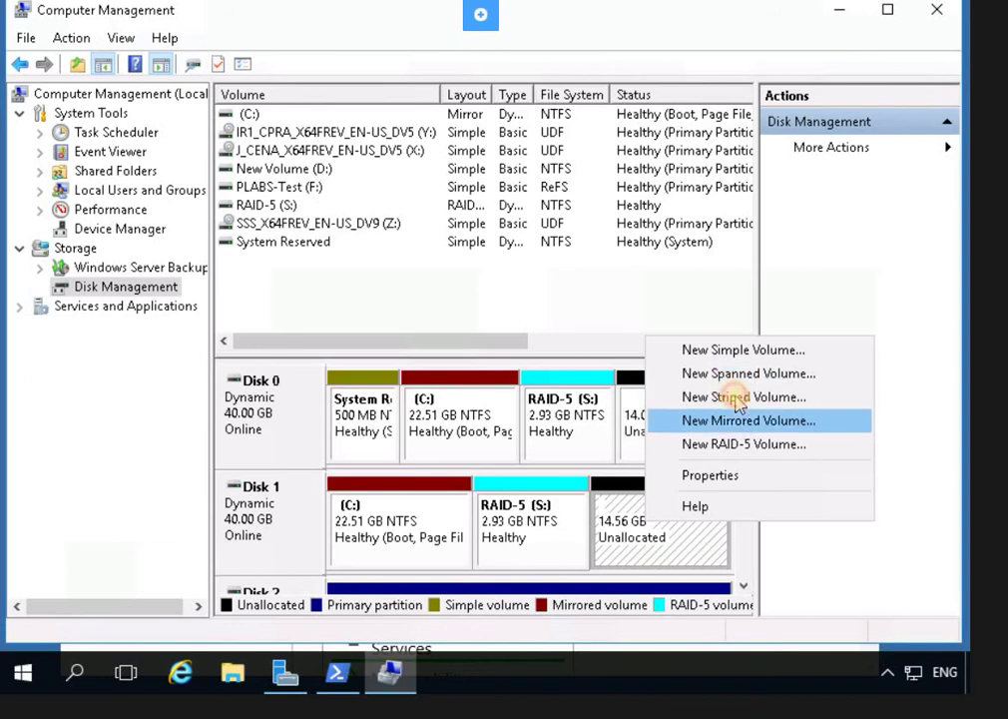
key(Return)
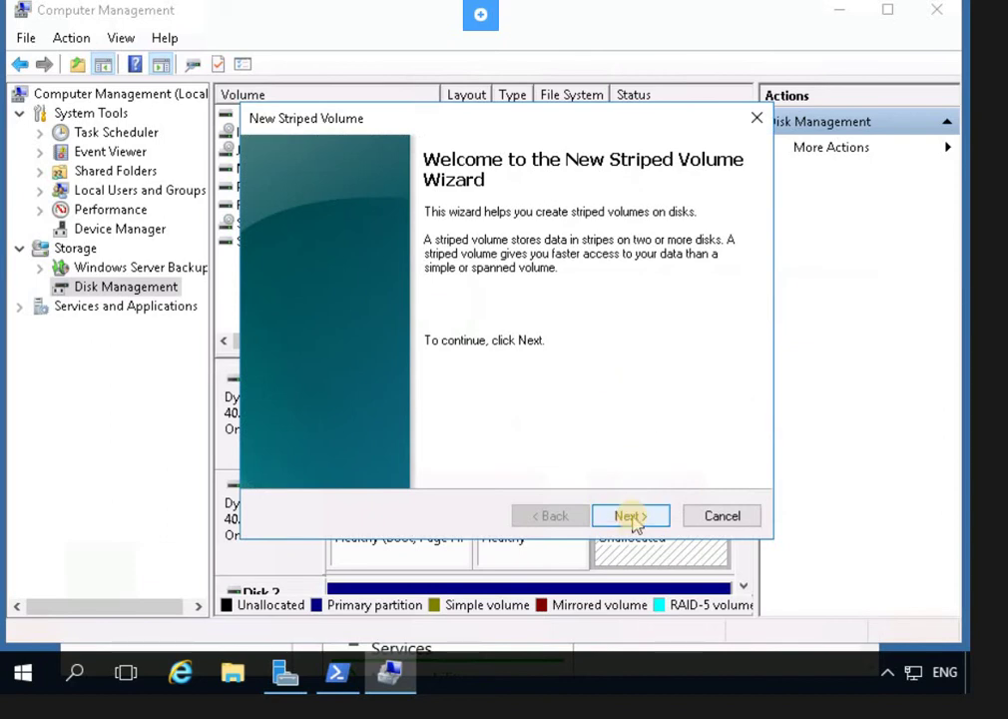
click(631, 517)
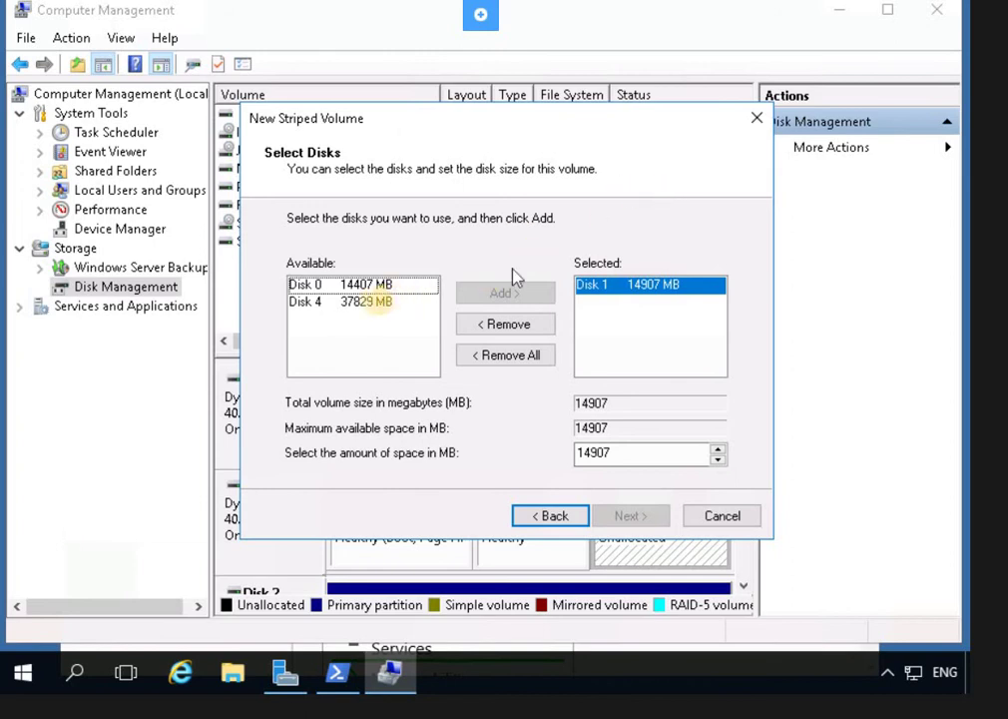
- Add Disk 4 to the striped volume alongside Disk 1 and continue to the drive letter settings
click(317, 285)
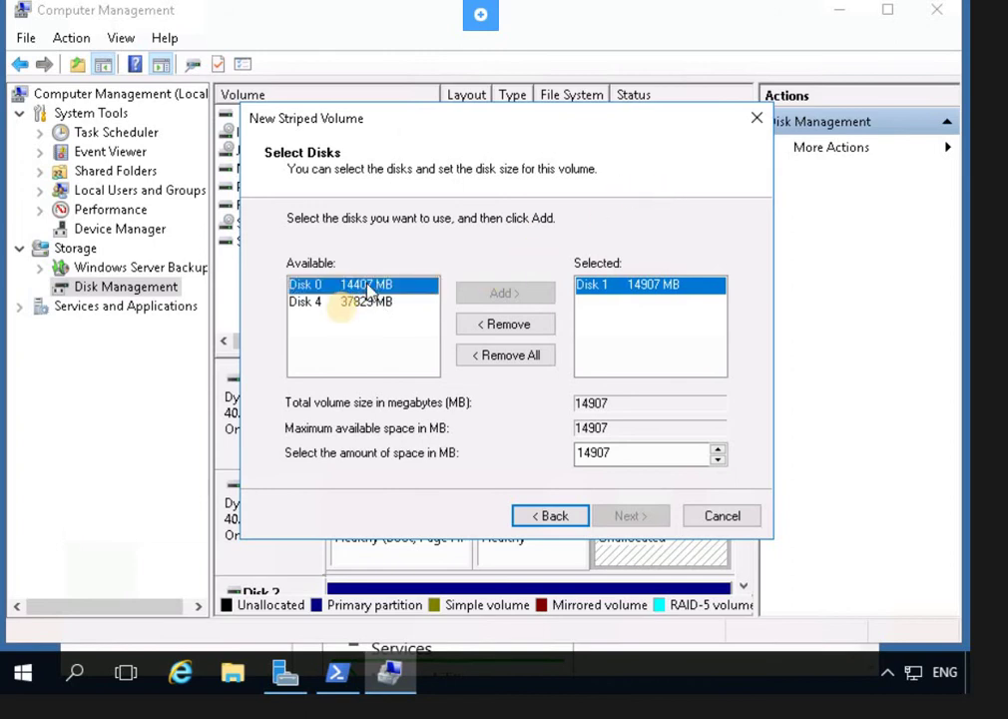
click(341, 303)
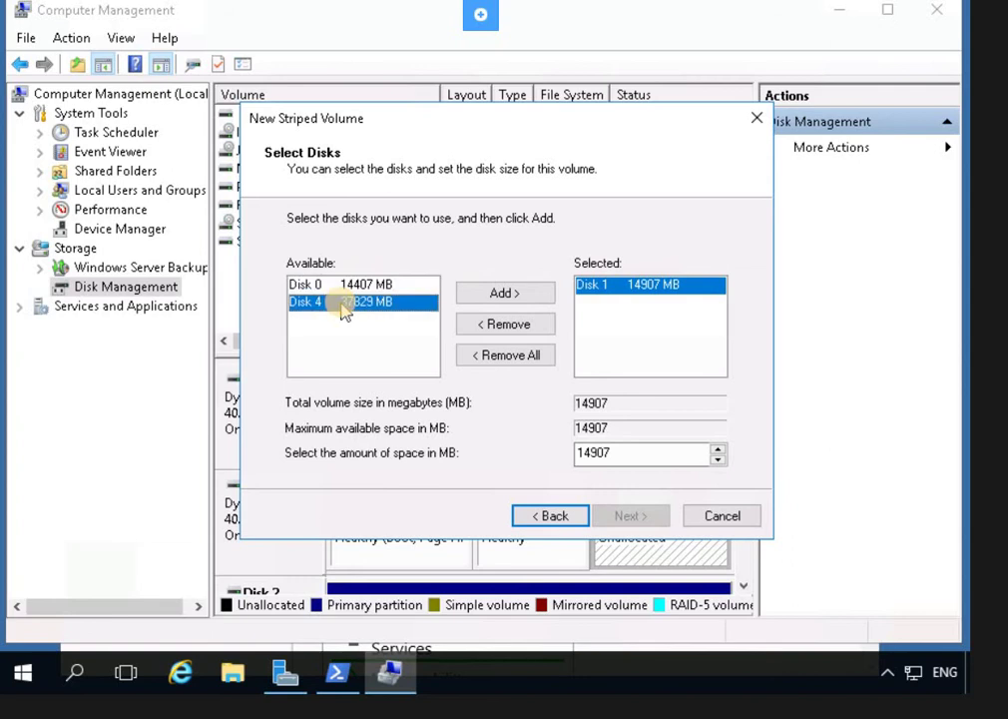
click(511, 290)
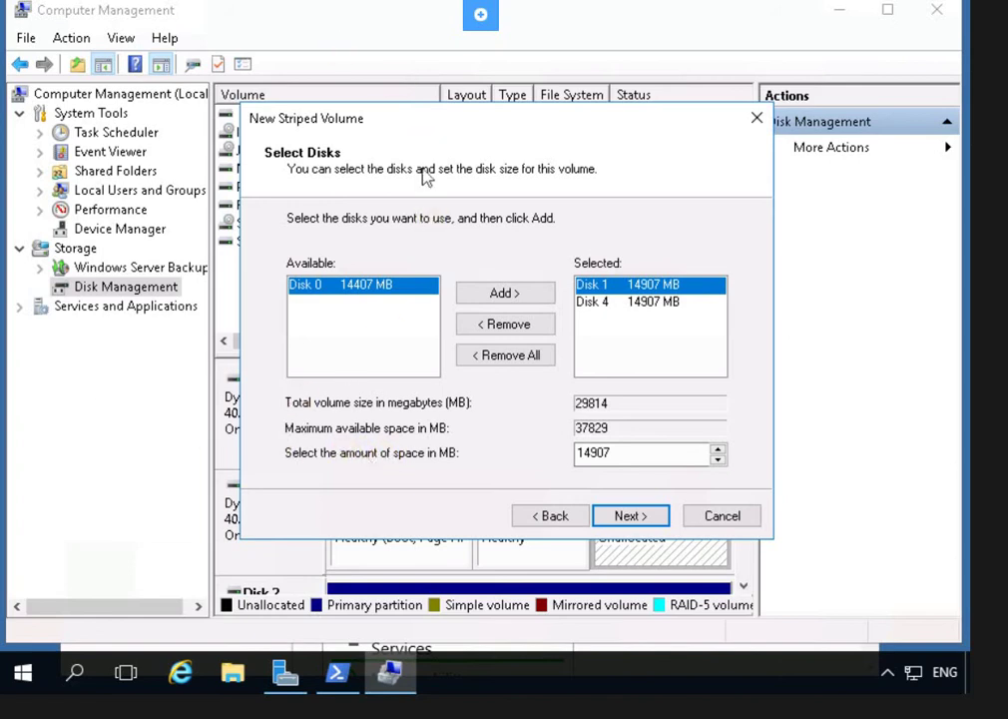
key(Return)
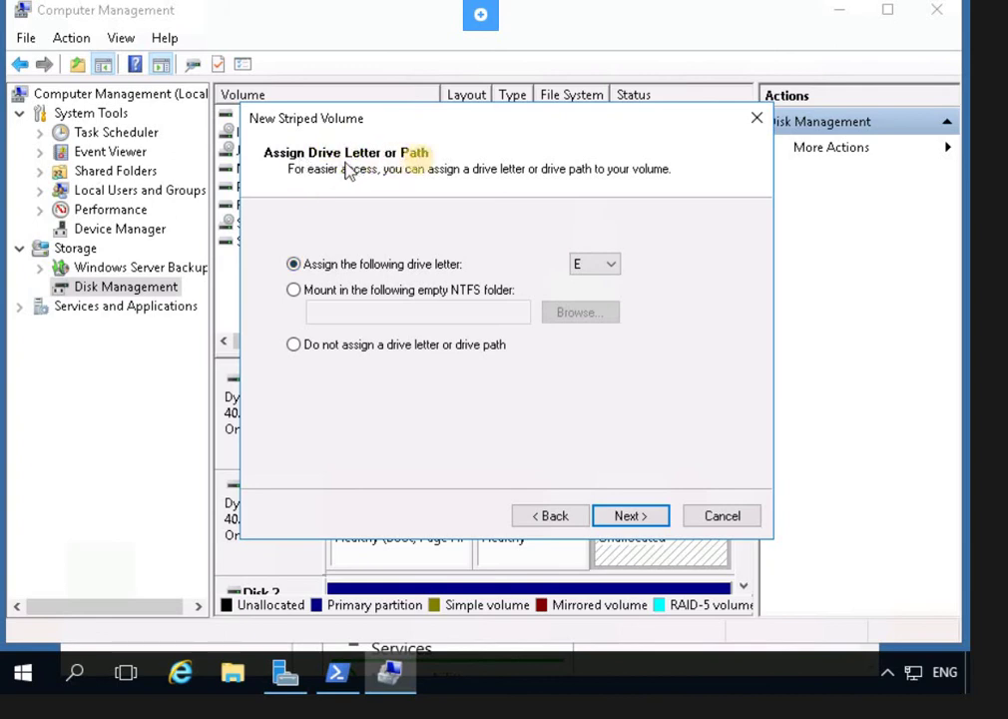
- Assign drive letter H to the striped volume and continue to the format settings
click(611, 265)
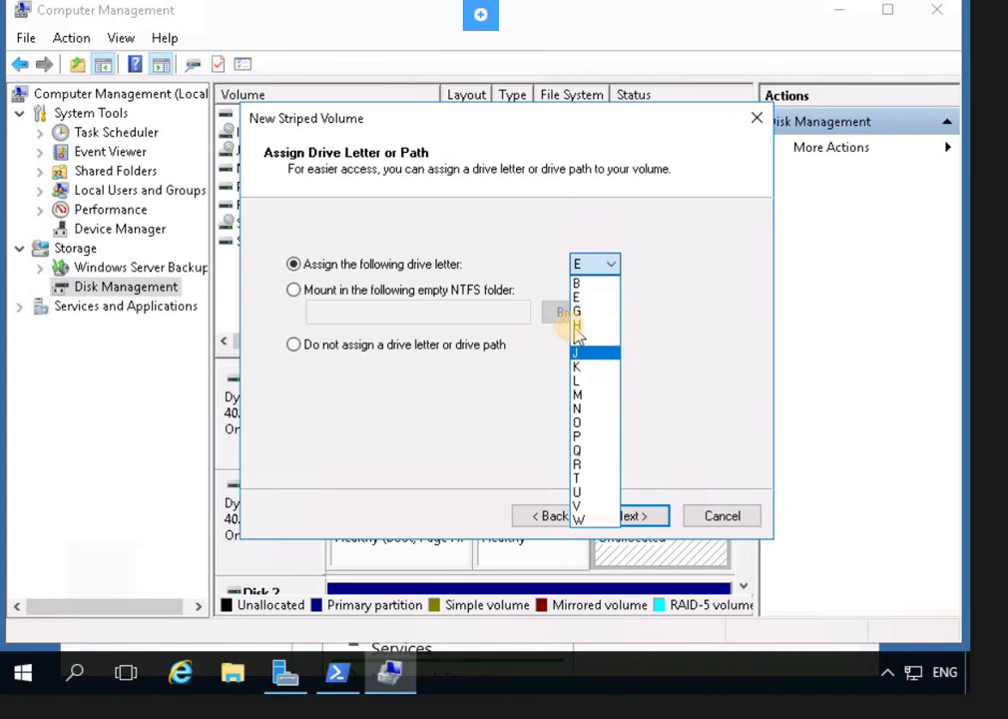
click(577, 324)
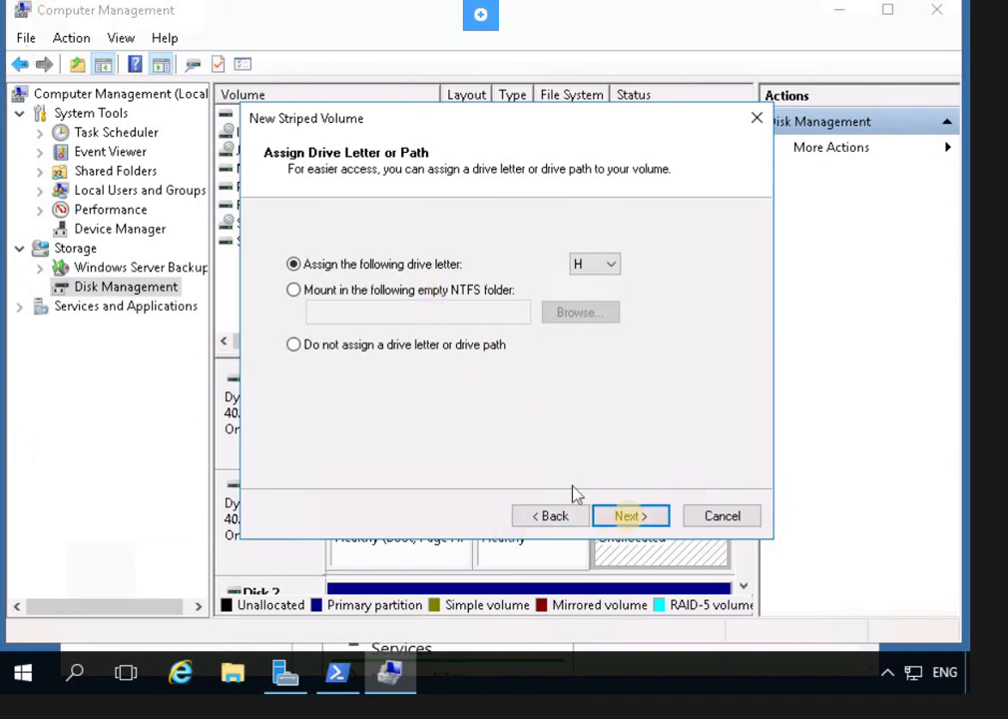
key(Return)
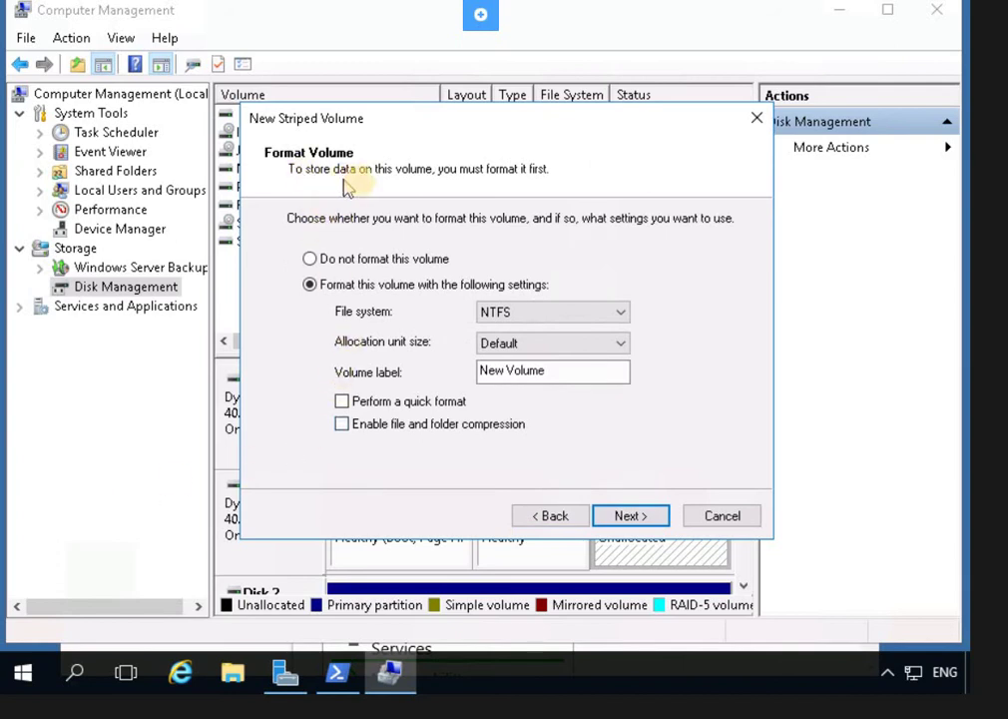
- Enable quick format, label the striped volume RAID-0, and finish creating it
click(341, 404)
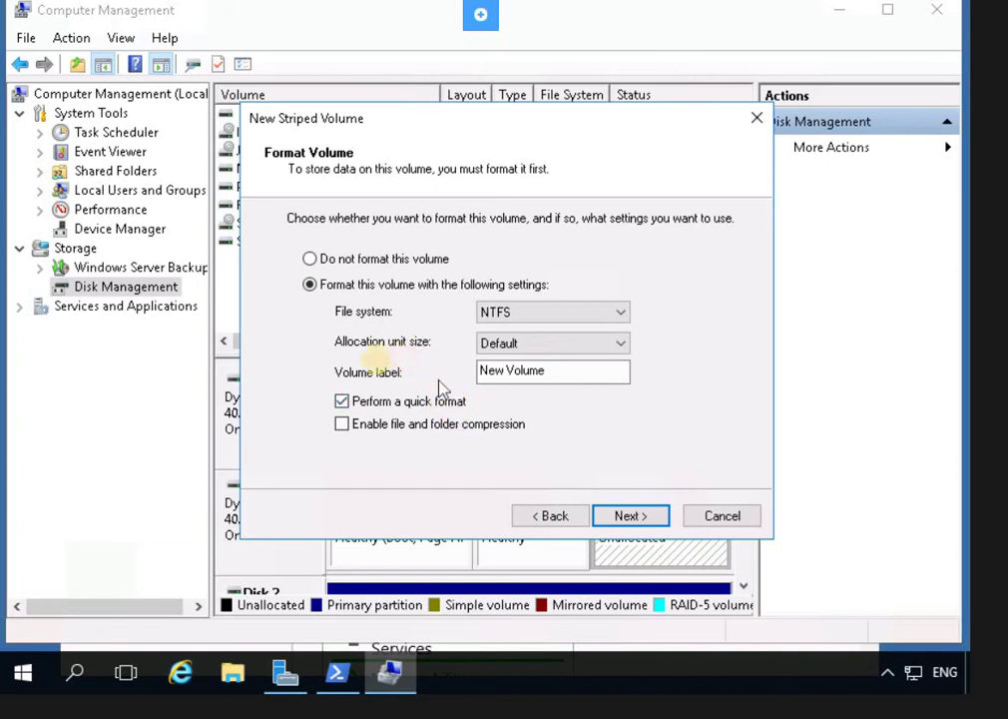
click(565, 373)
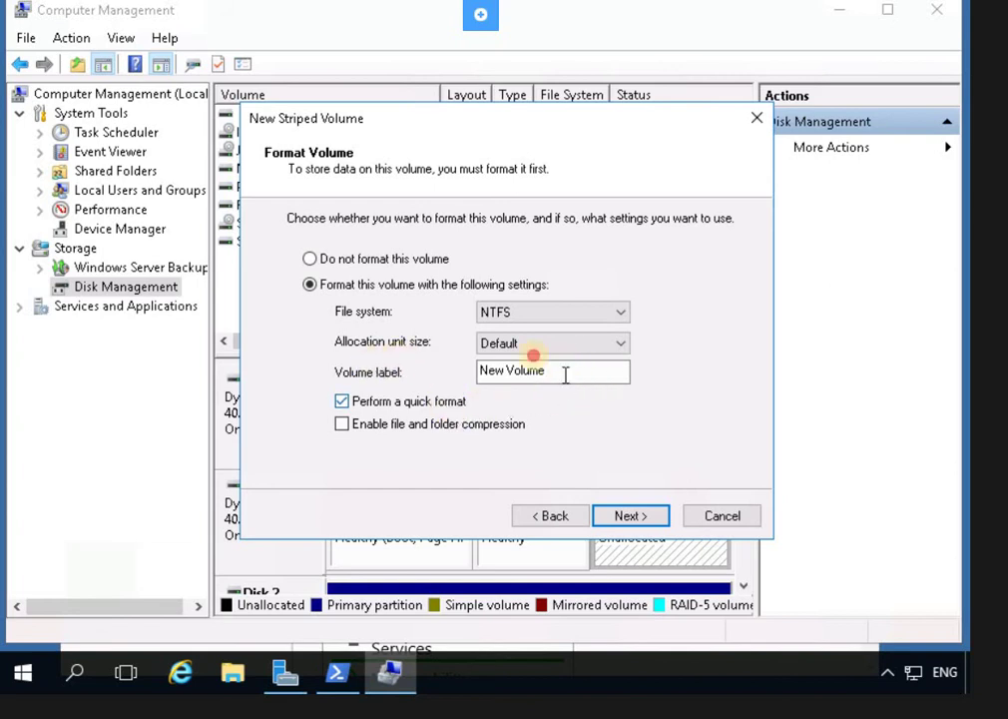
key(ctrl+a)
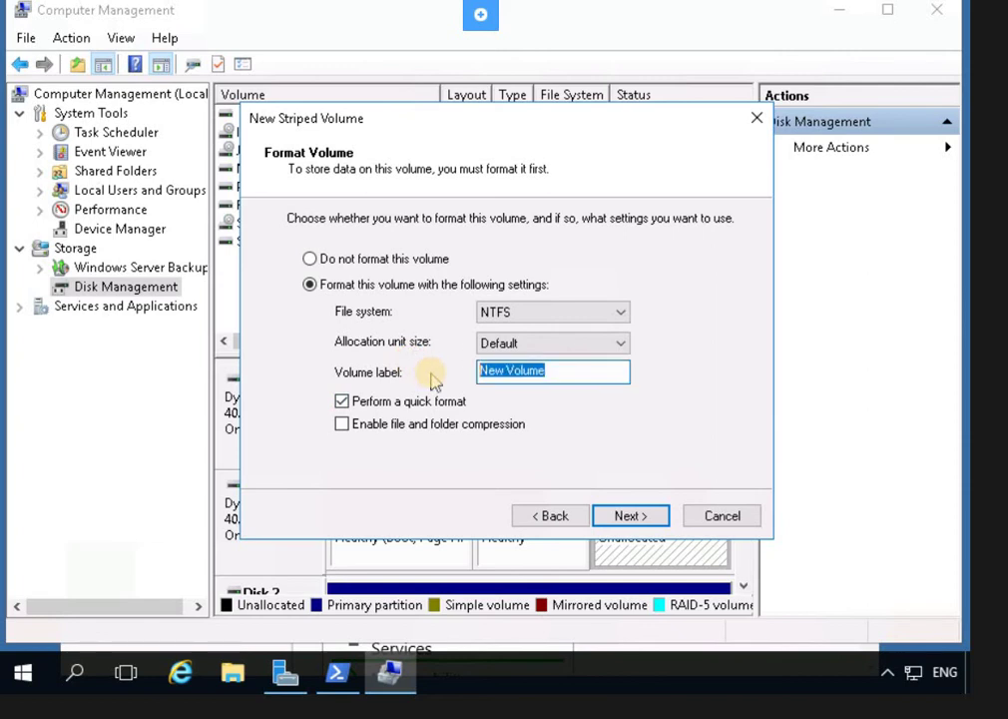
text(RAID-0)
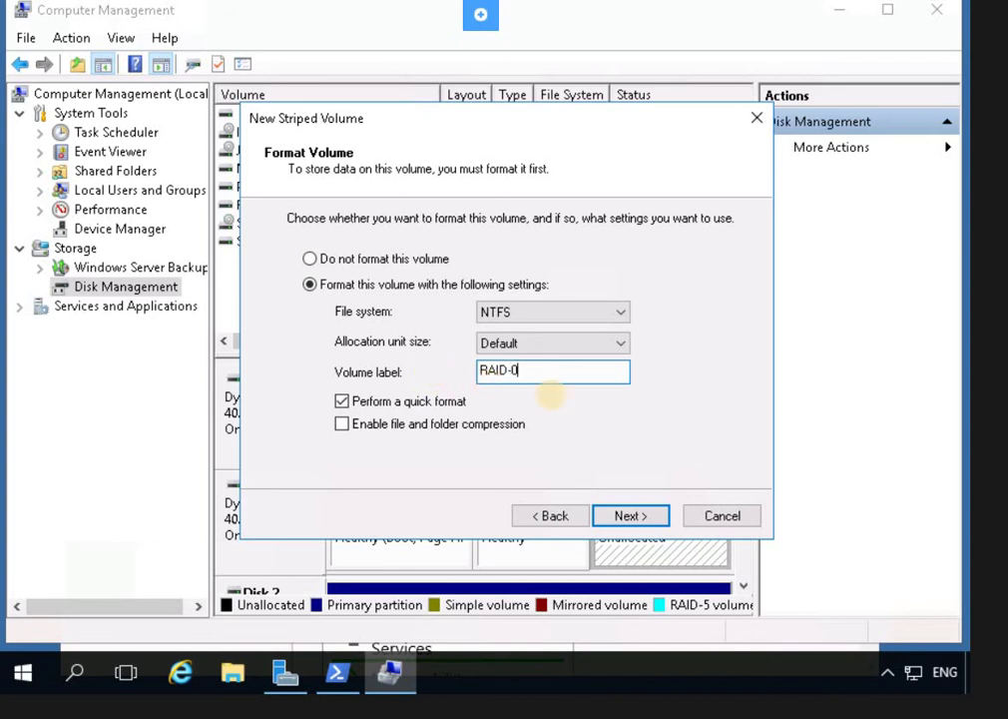
click(642, 518)
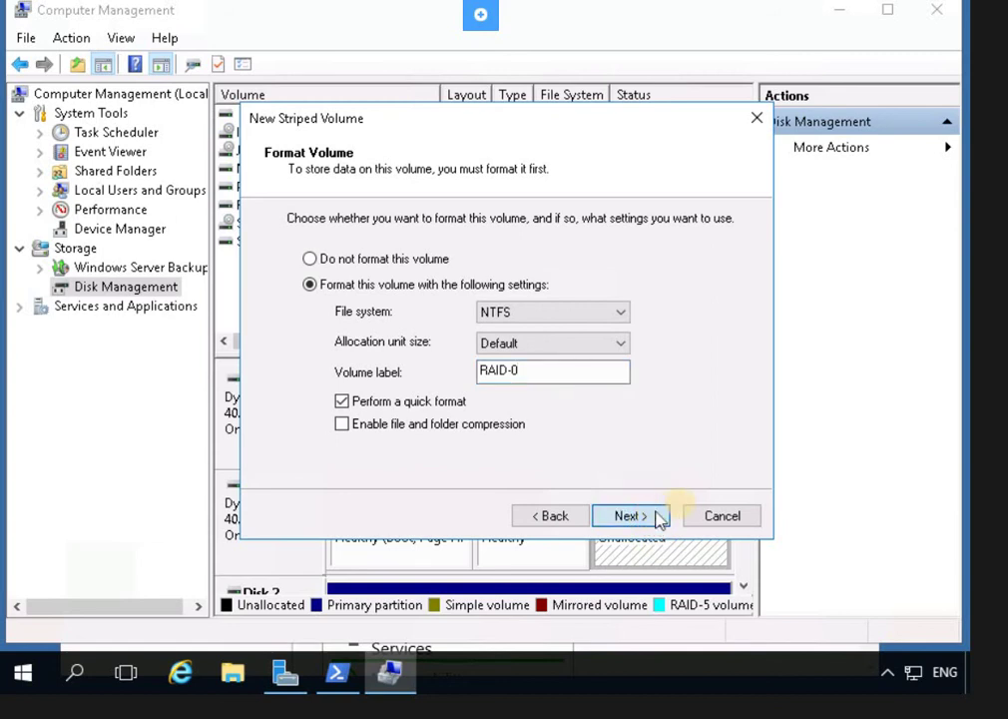
click(642, 515)
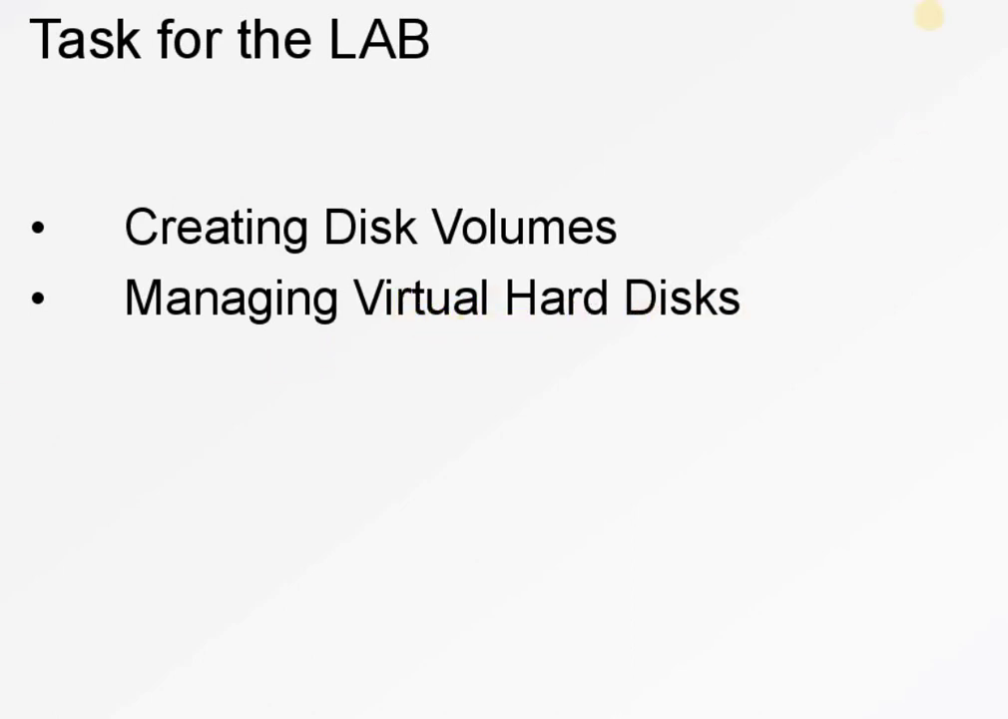
key(Right)
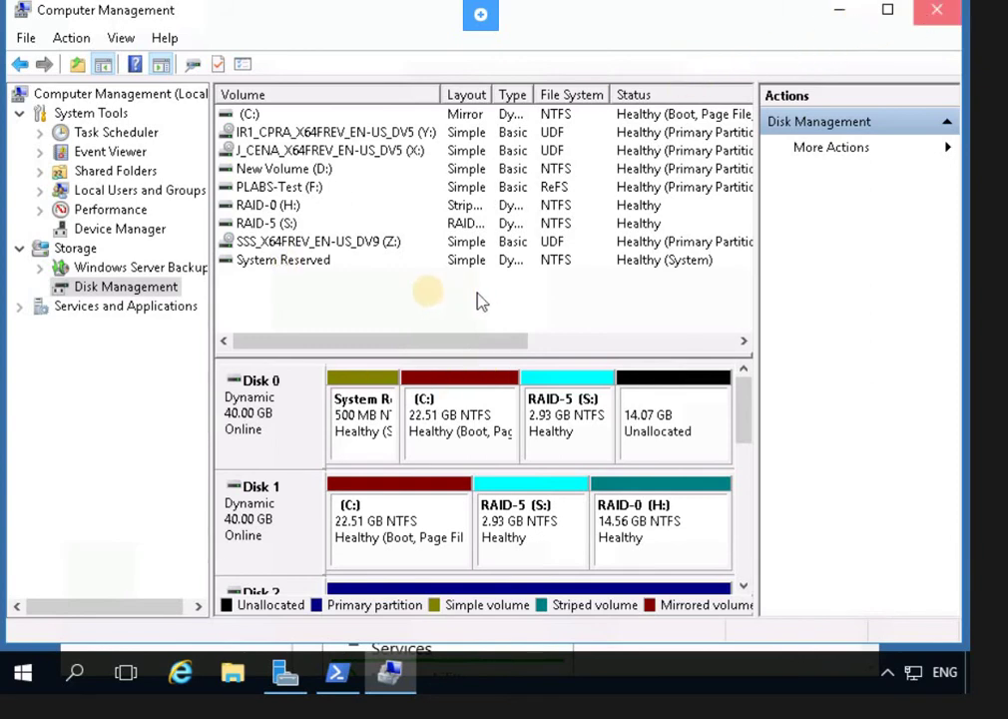
- Close Computer Management and bring up the list of administrative tools in Server Manager
key(alt+F4)
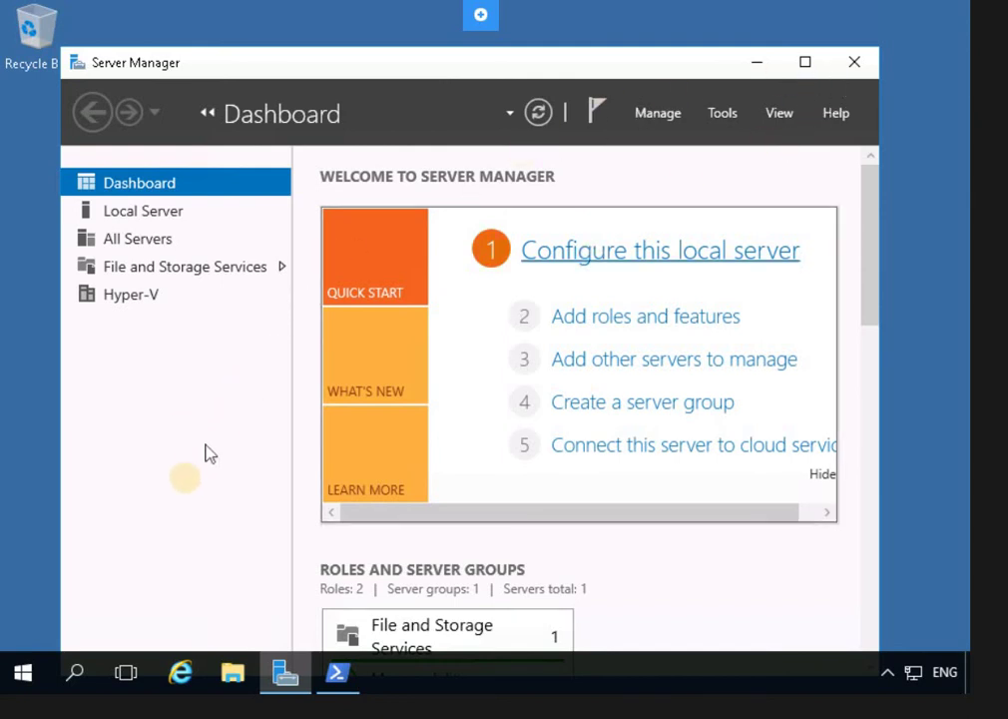
click(729, 113)
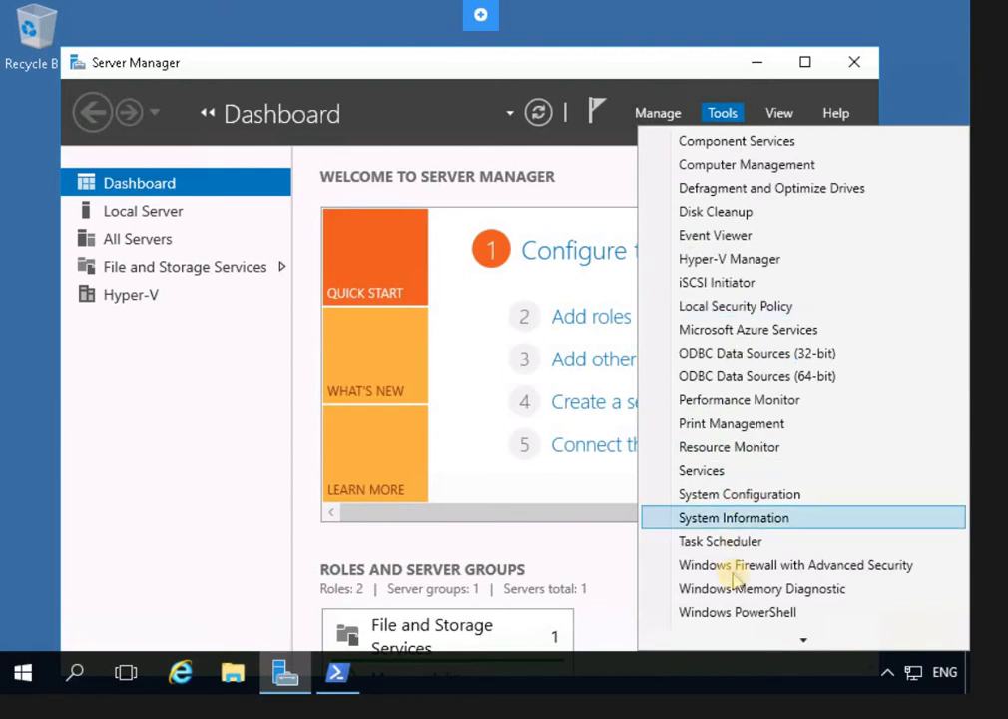